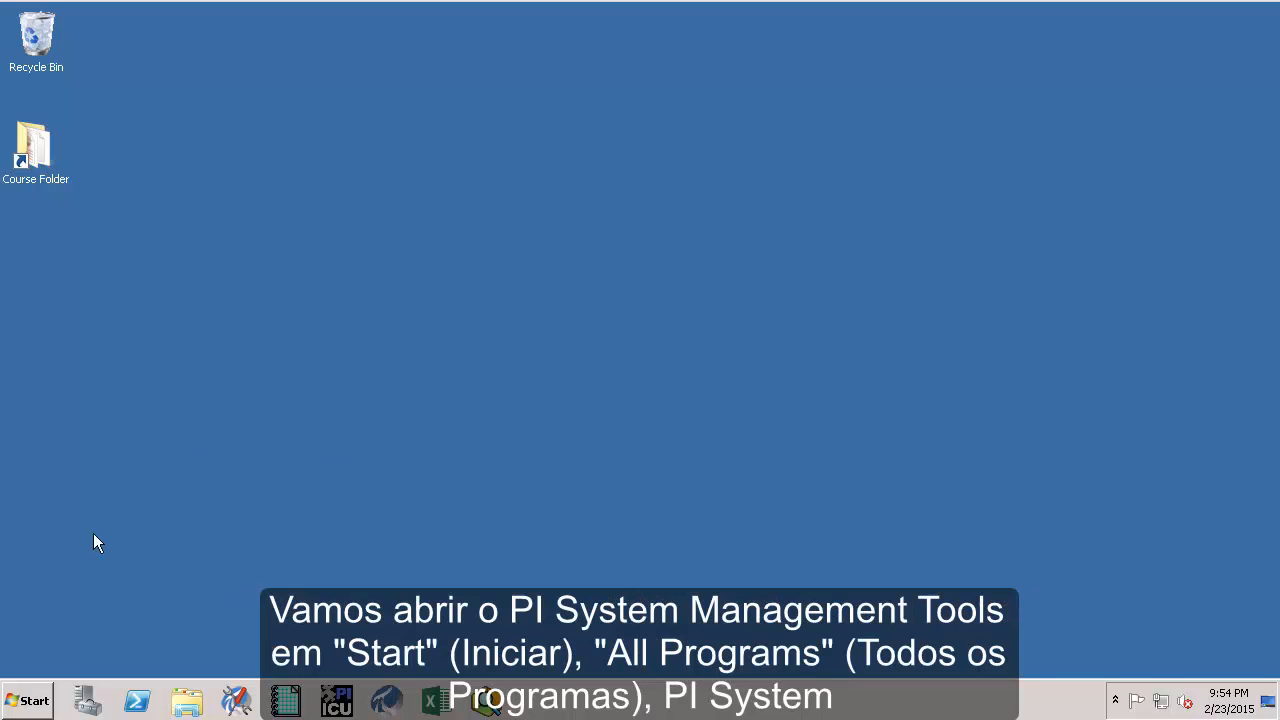
Step: Launch PI System Management Tools from the PI System program group
left_click(34, 700)
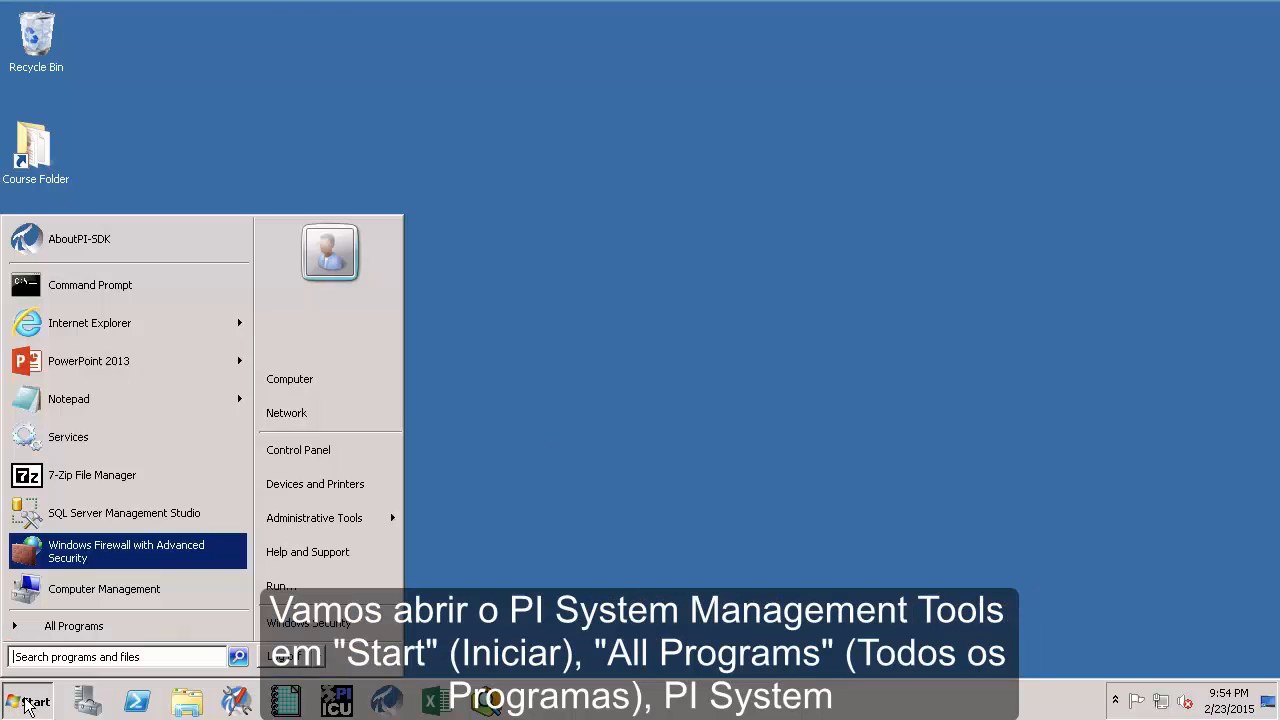
left_click(75, 625)
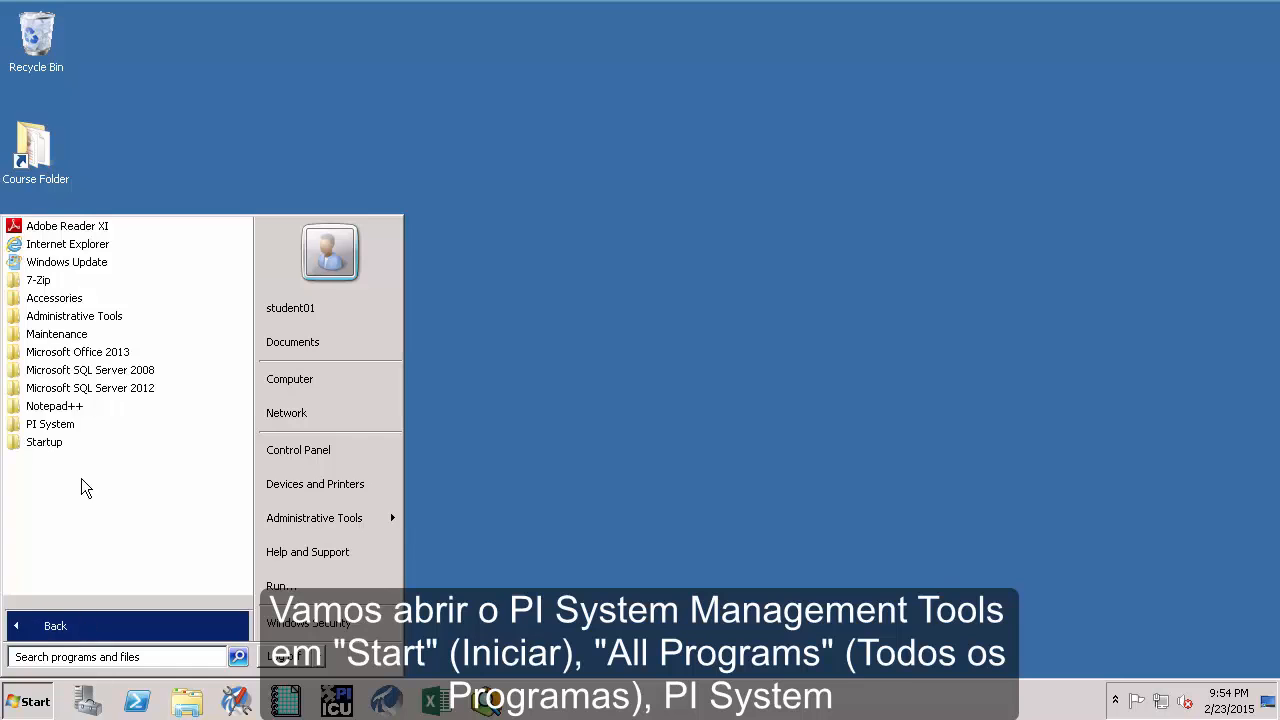
left_click(70, 425)
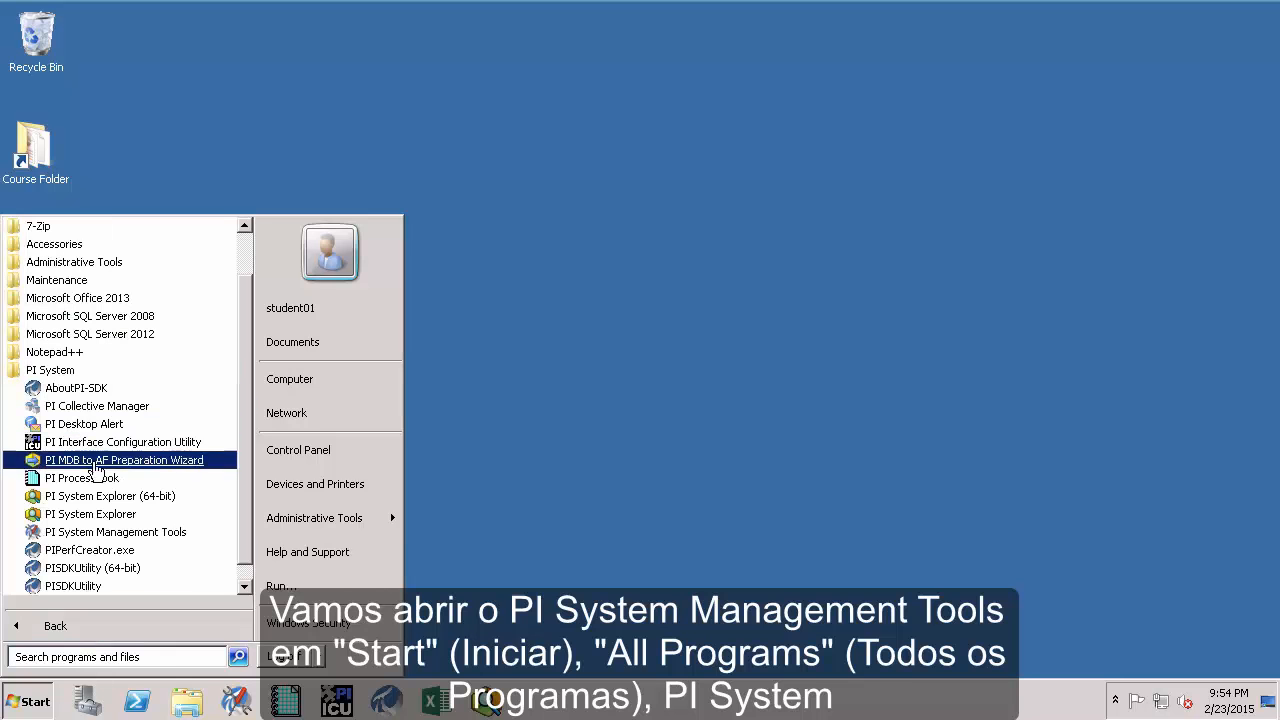
left_click(115, 532)
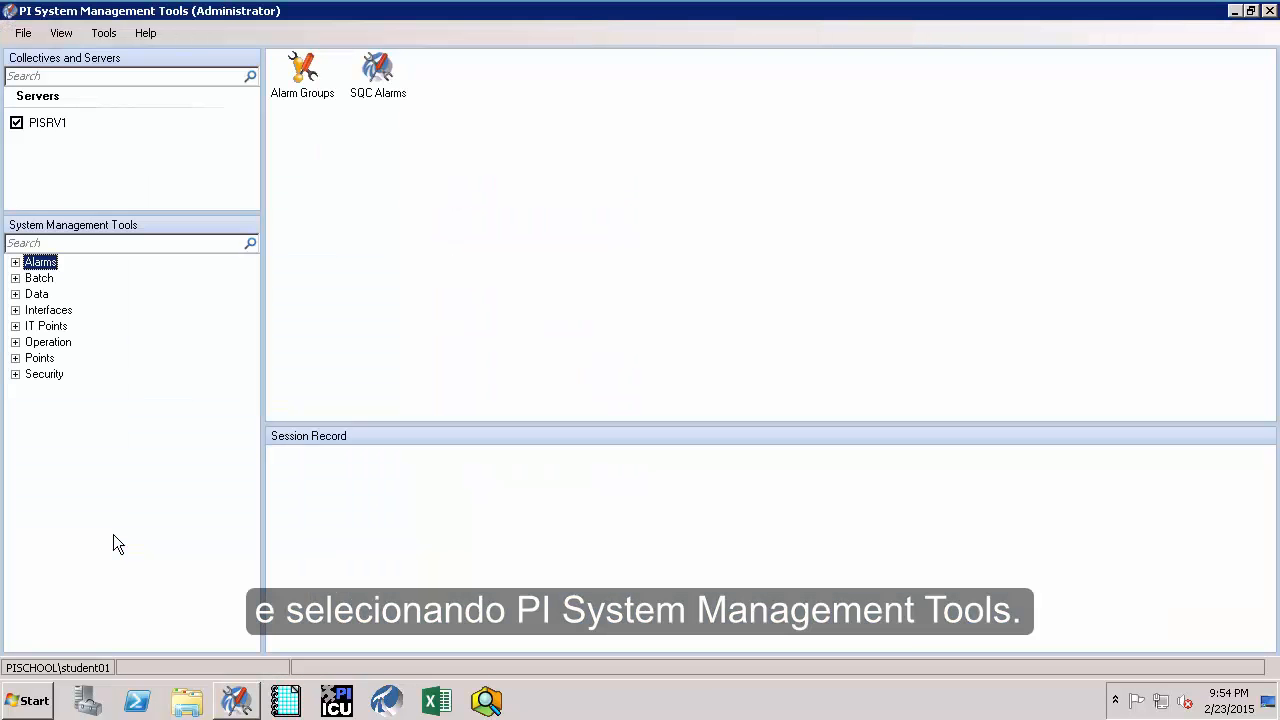
Step: Show the list of archives registered on PISRV1 under Operation and examine which drive holds the archive files
left_click(15, 343)
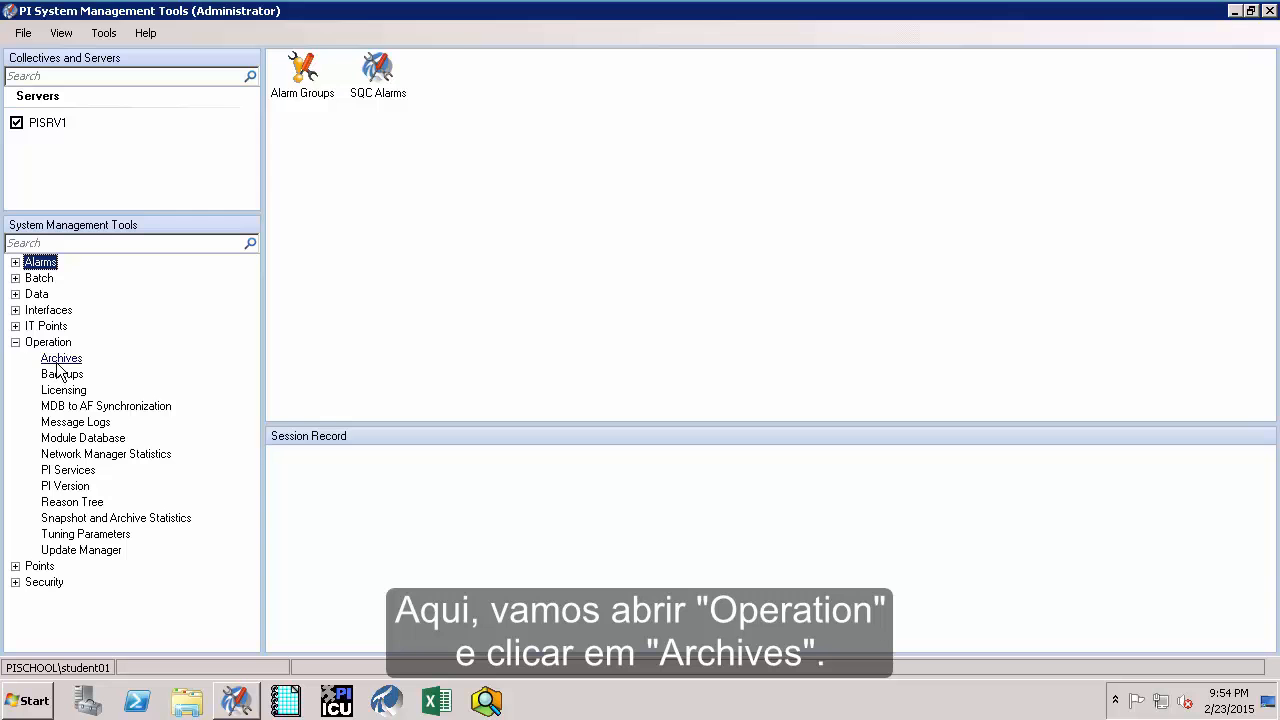
left_click(57, 362)
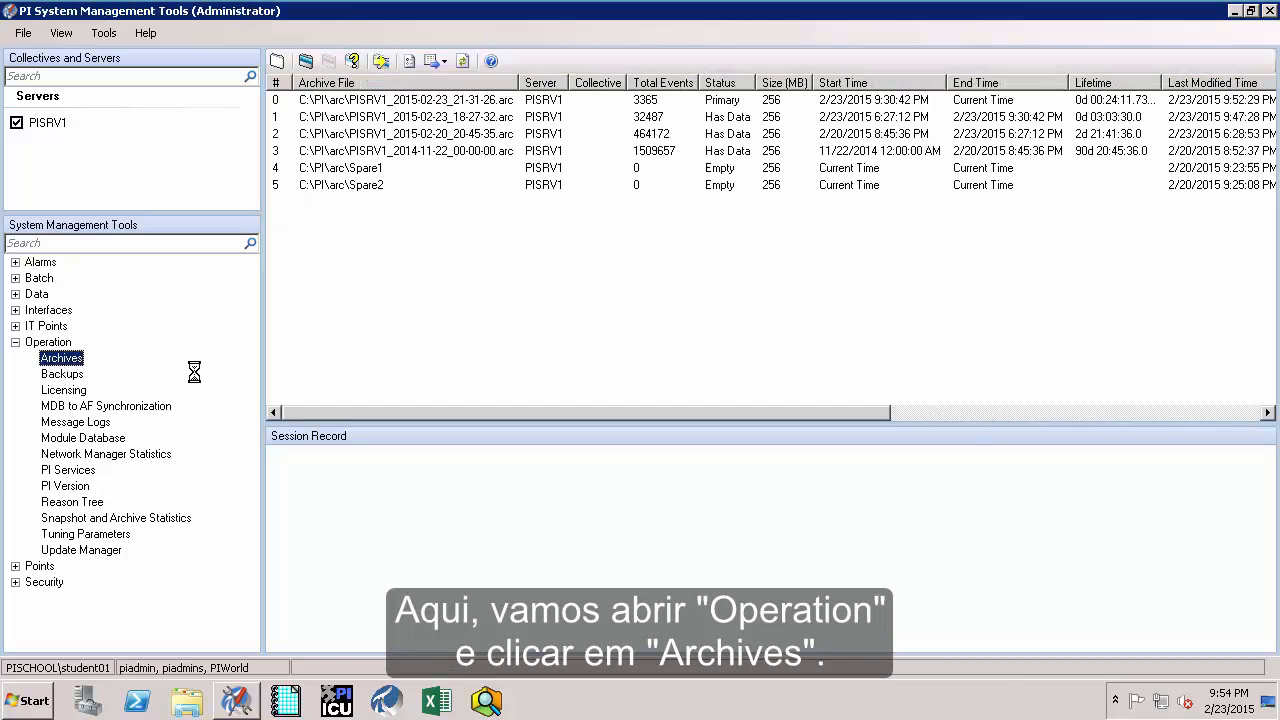
key("ctrl+2")
left_click_drag(92, 351, 130, 311)
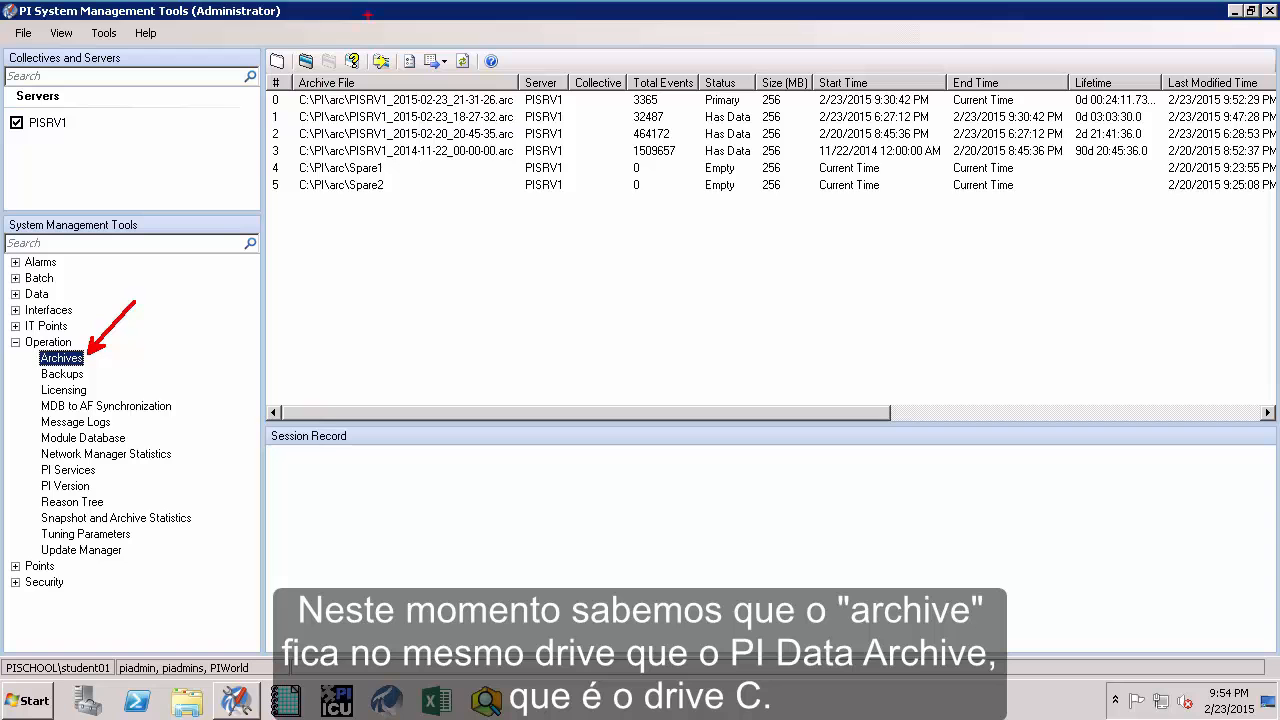
left_click_drag(295, 107, 253, 142)
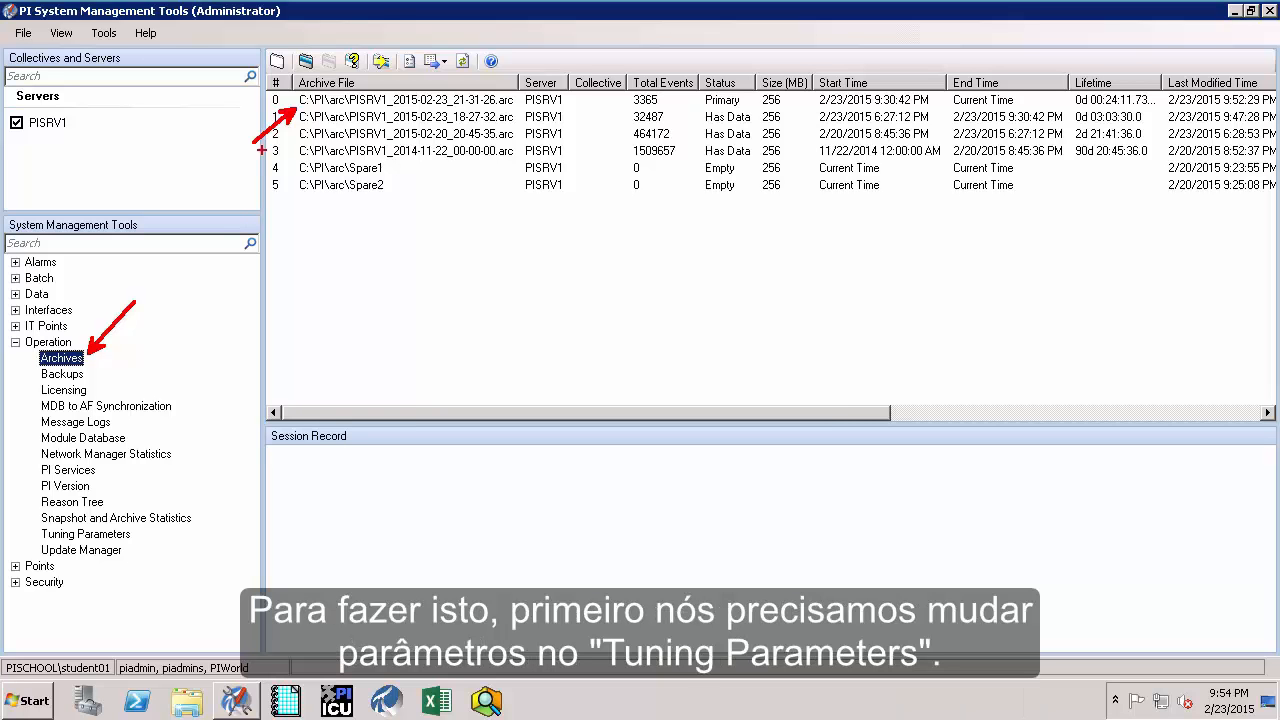
Step: Display the Archive category of the Tuning Parameters and locate the Archive_AutoArchiveFileRoot entry
left_click(120, 536)
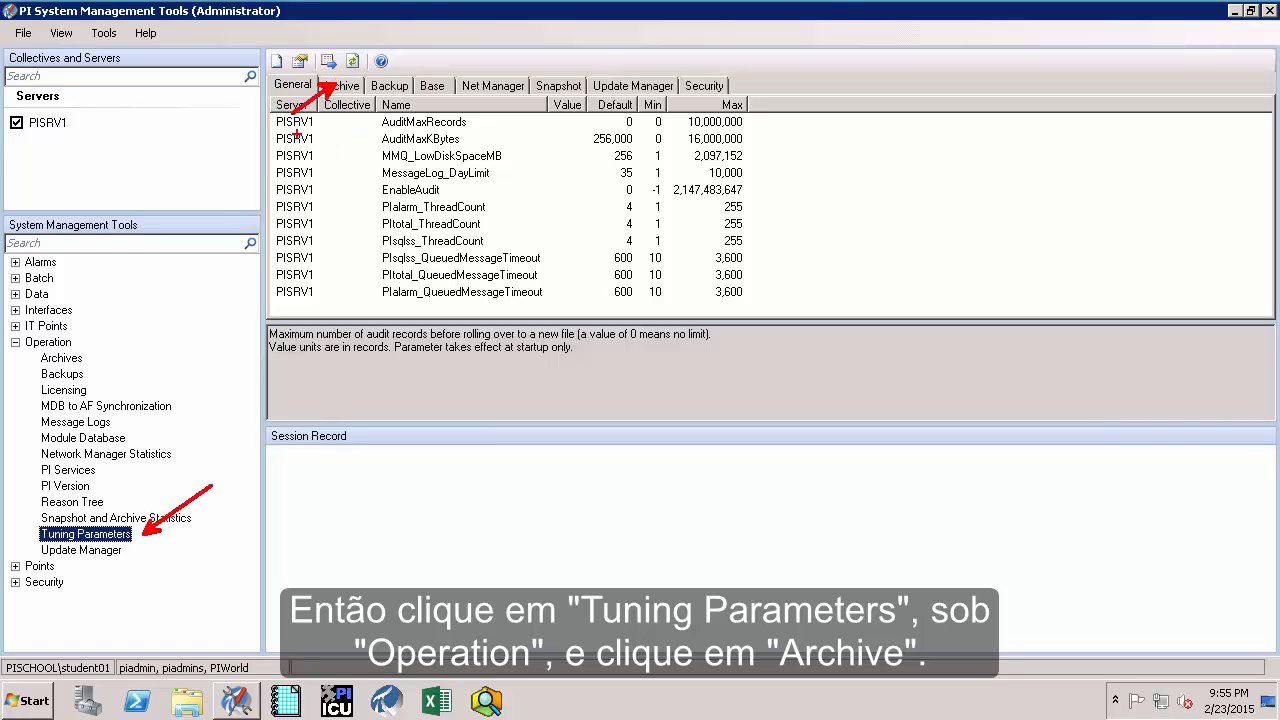
left_click(341, 85)
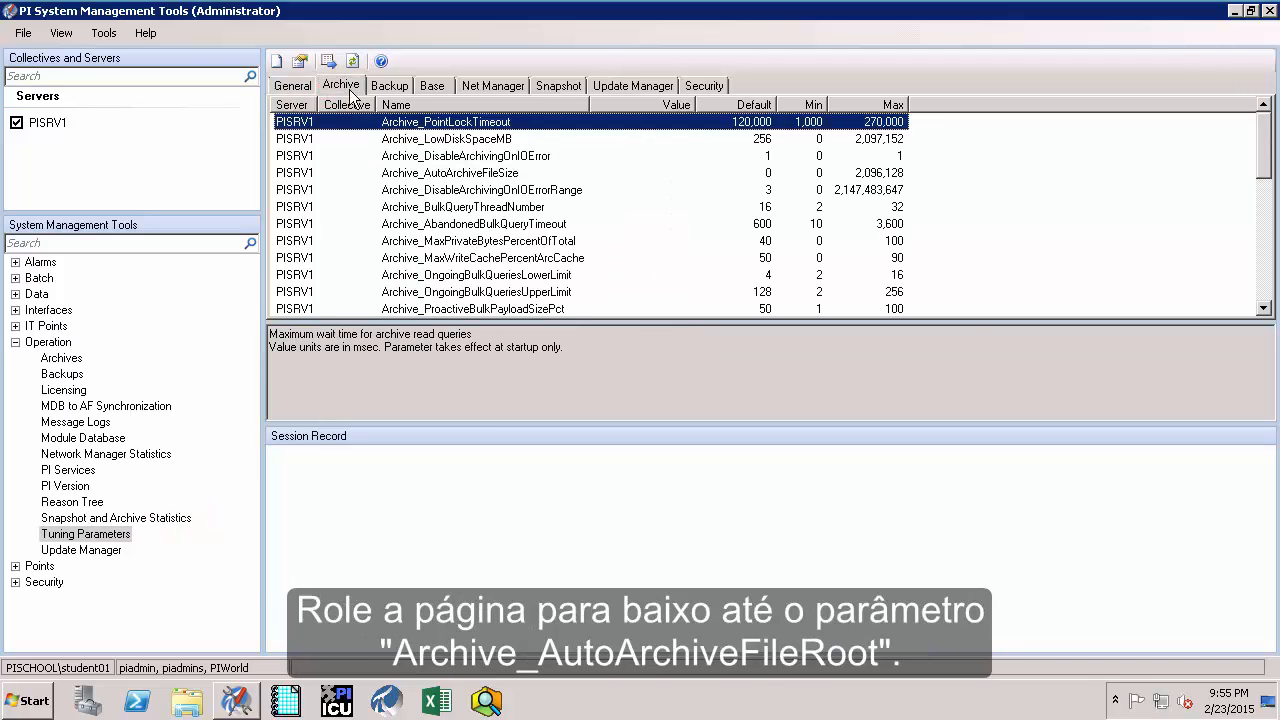
left_click(1264, 308)
left_click(1264, 308)
left_click(1264, 308)
left_click(1264, 308)
left_click(1264, 308)
left_click(1264, 308)
left_click_drag(1266, 314, 1266, 314)
Step: Set the Archive_AutoArchiveFileRoot parameter to E:\PI\arc\PISRV1_ and save the change
left_click(468, 157)
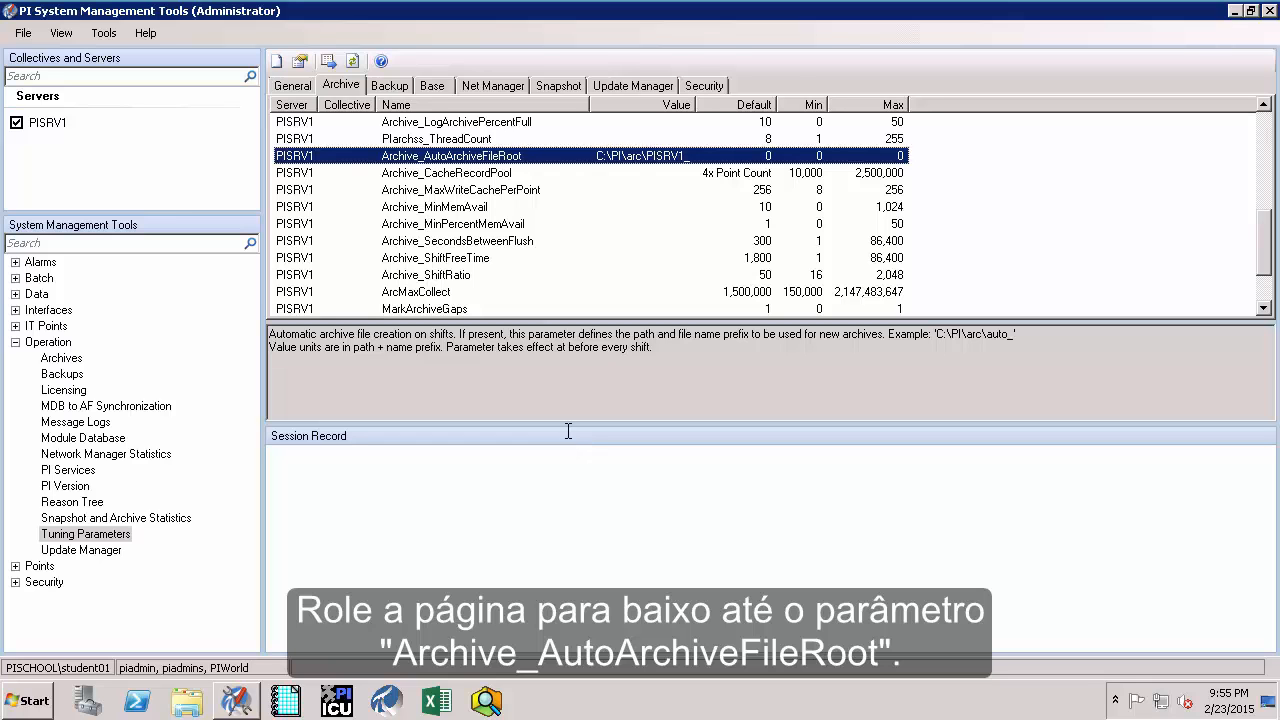
double_click(512, 157)
left_click(514, 266)
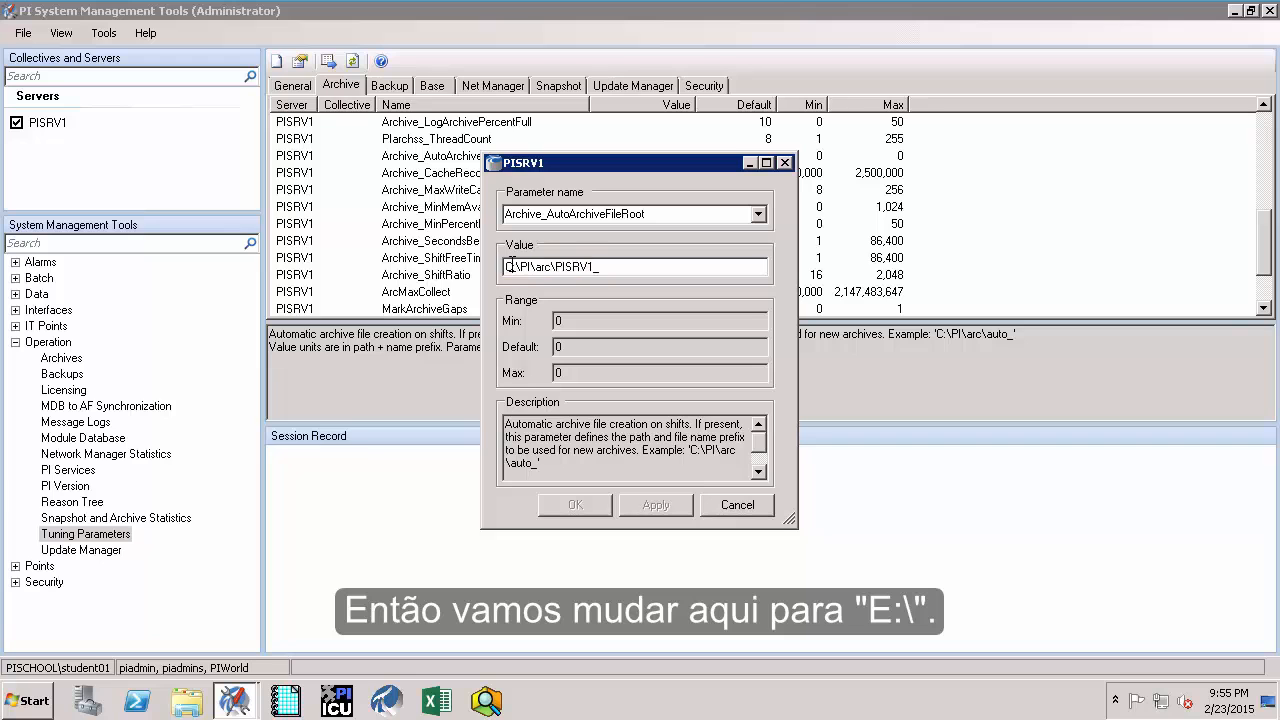
key("BackSpace")
key("BackSpace")
type("E:")
left_click(578, 505)
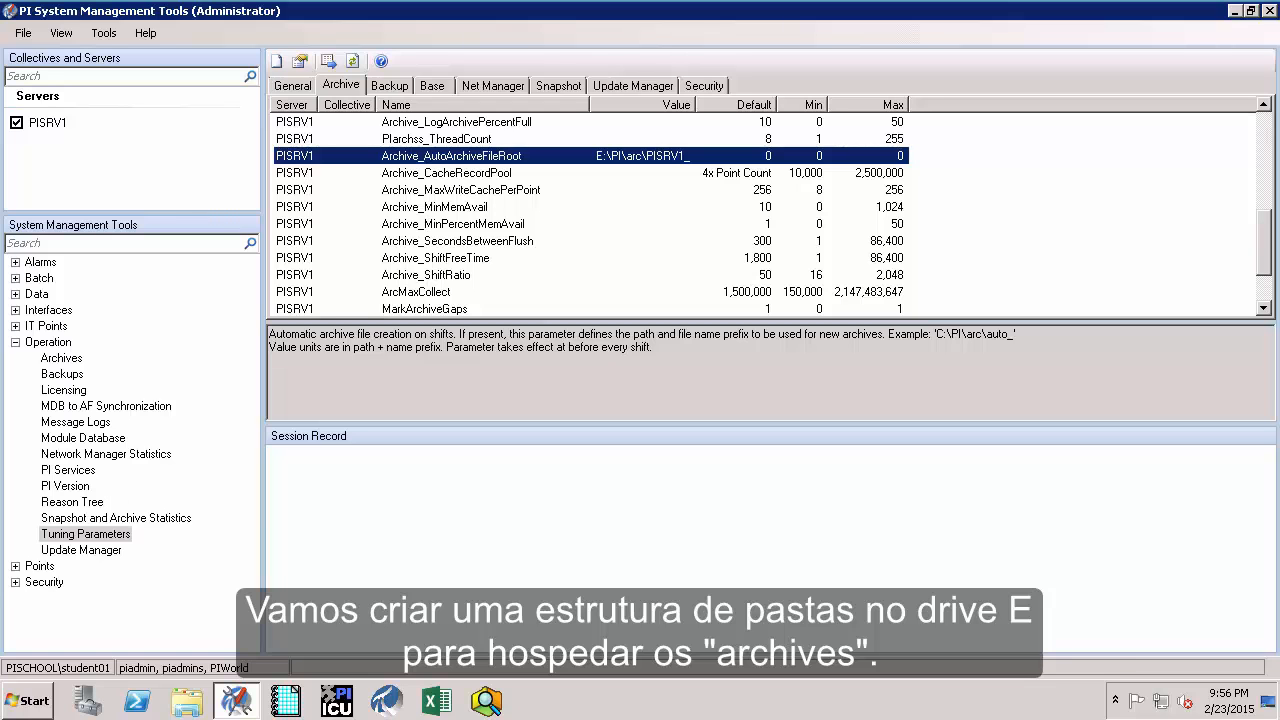
Step: Switch to Windows Explorer and create a folder named PI at the root of the PIArchives (E:) drive
left_click(187, 700)
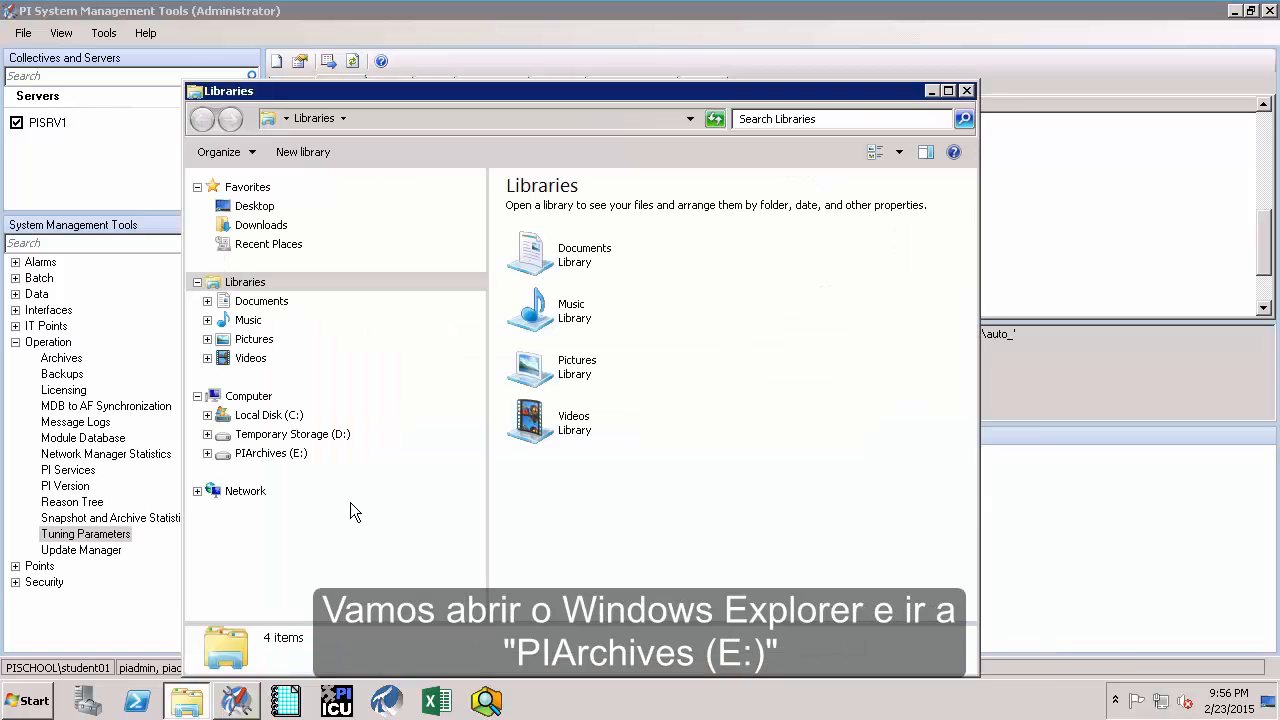
left_click(295, 455)
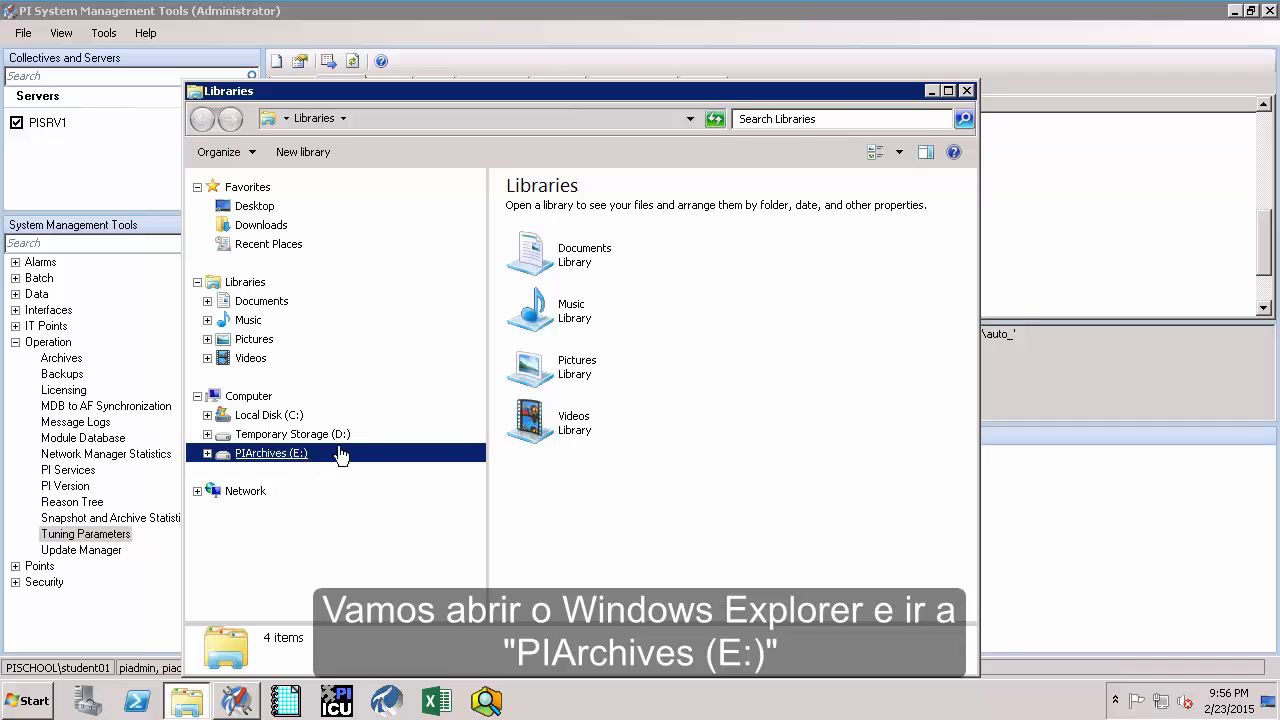
right_click(598, 357)
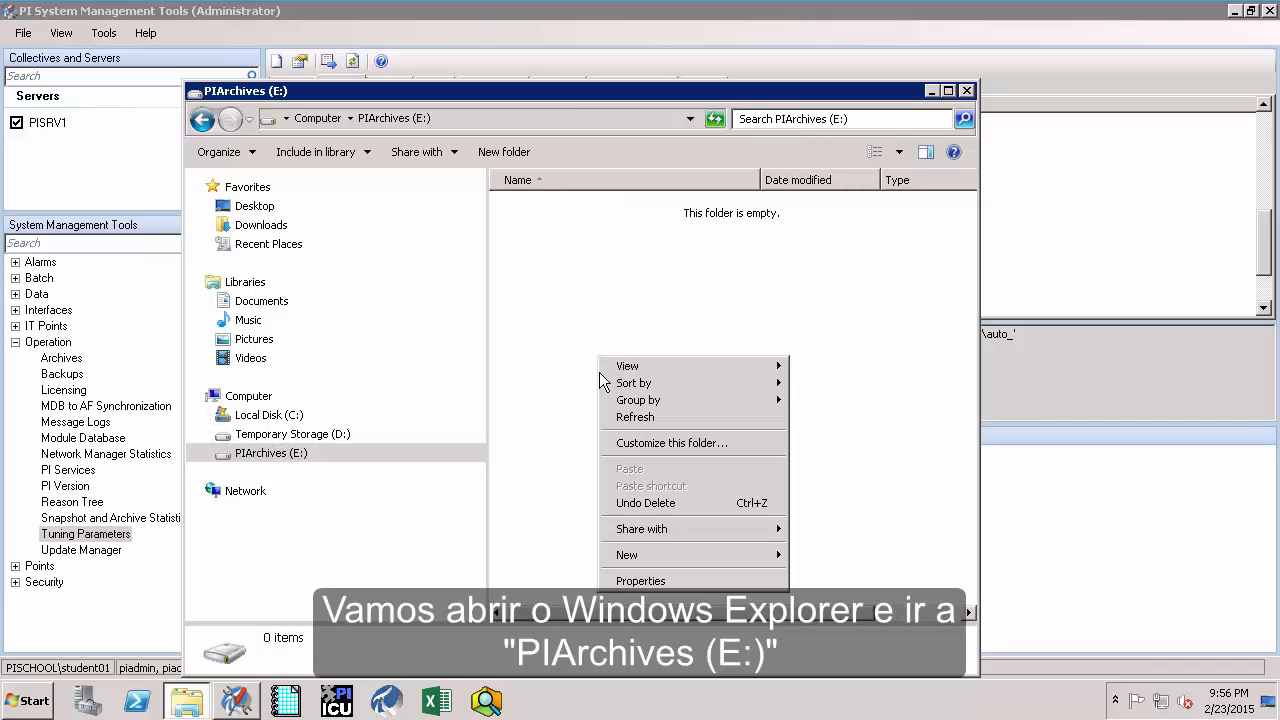
mouse_move(687, 555)
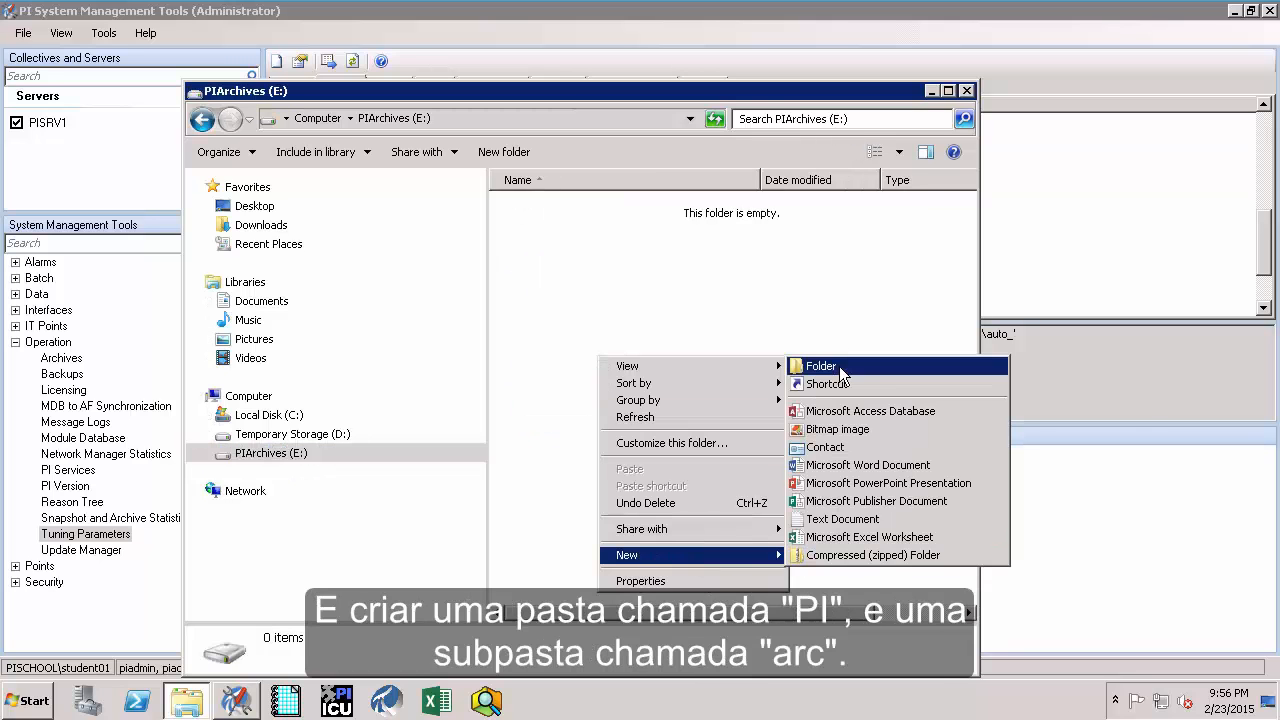
left_click(839, 366)
type("PI")
key("Return")
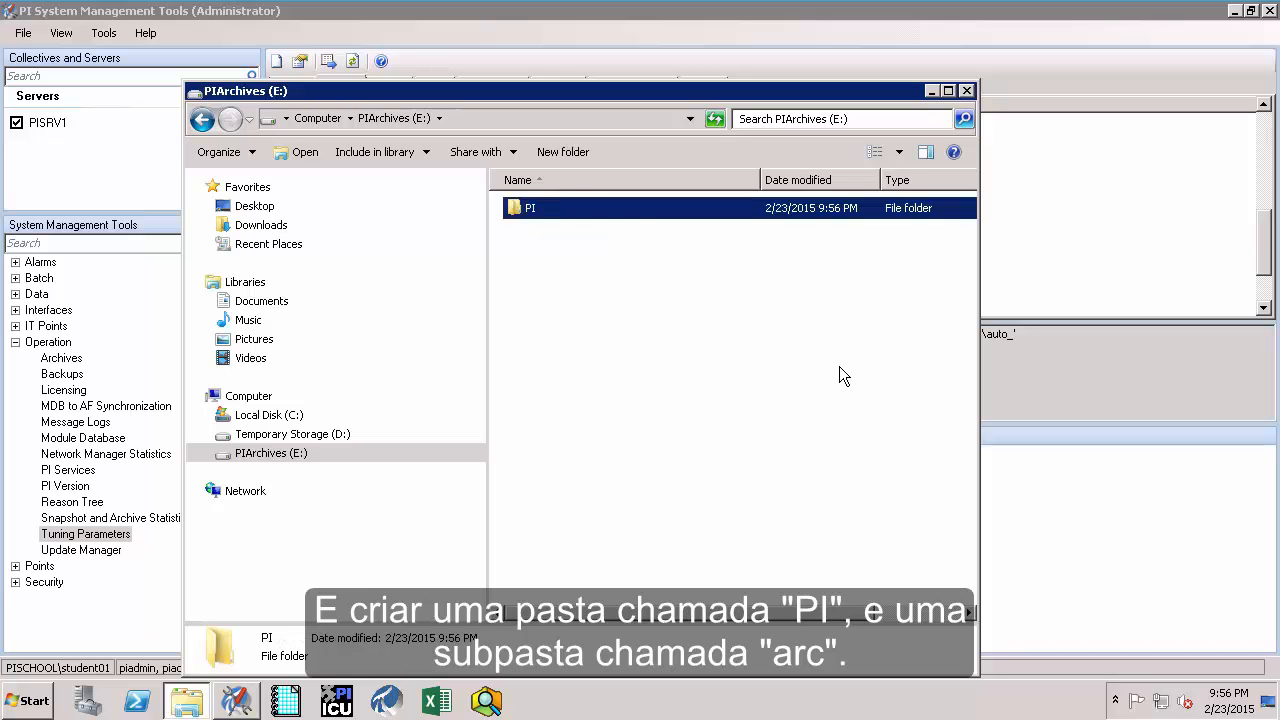
Step: Create a subfolder named arc inside the new PI folder on the E: drive
key("Return")
right_click(653, 322)
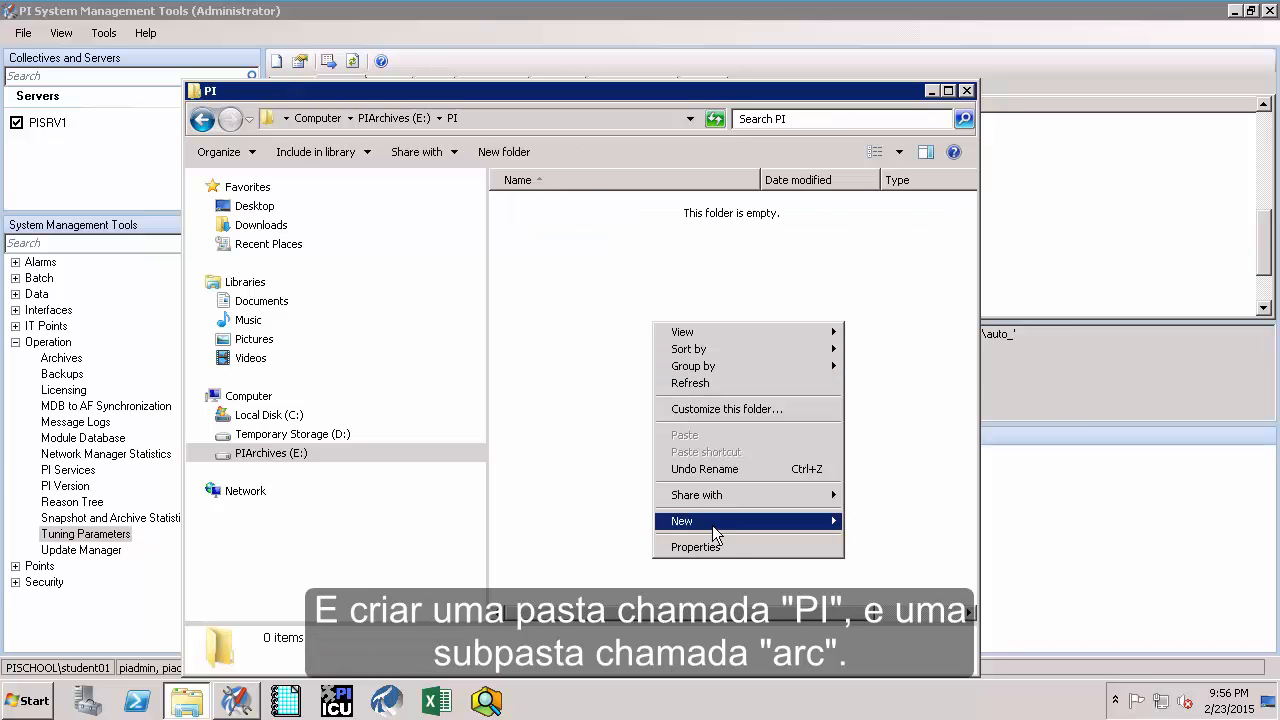
mouse_move(712, 521)
left_click(887, 336)
type("arc")
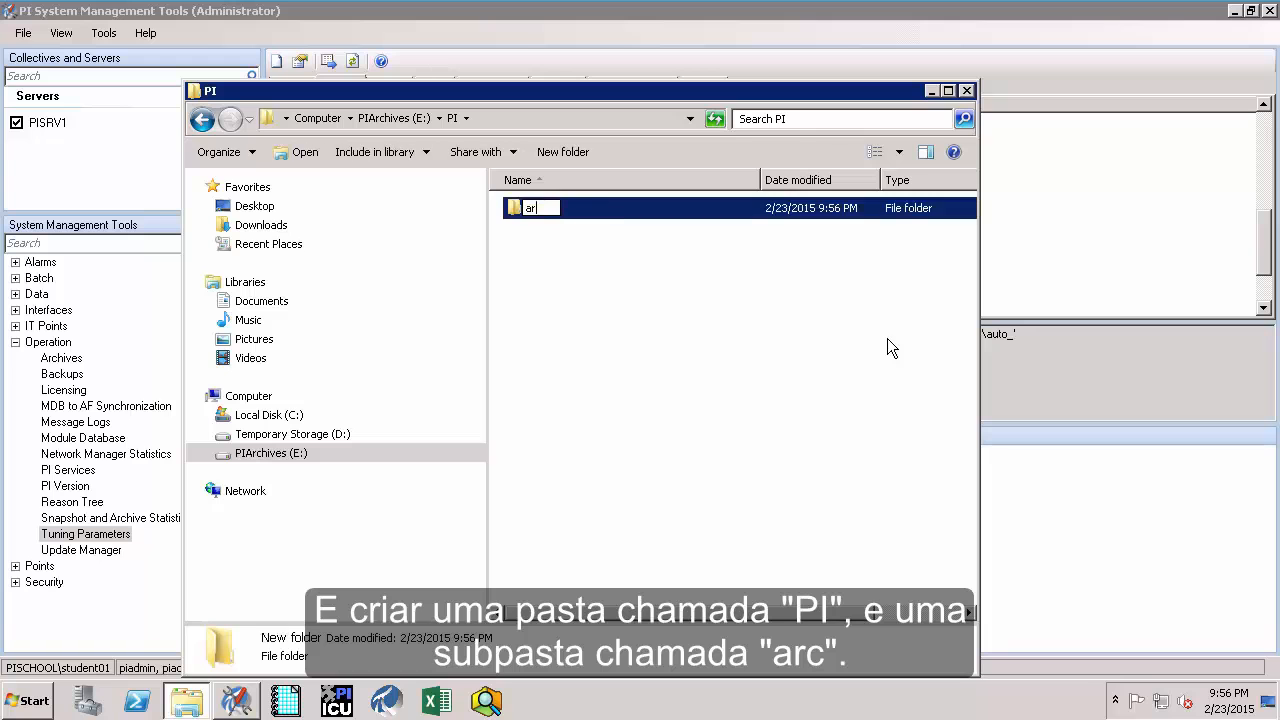
key("Return")
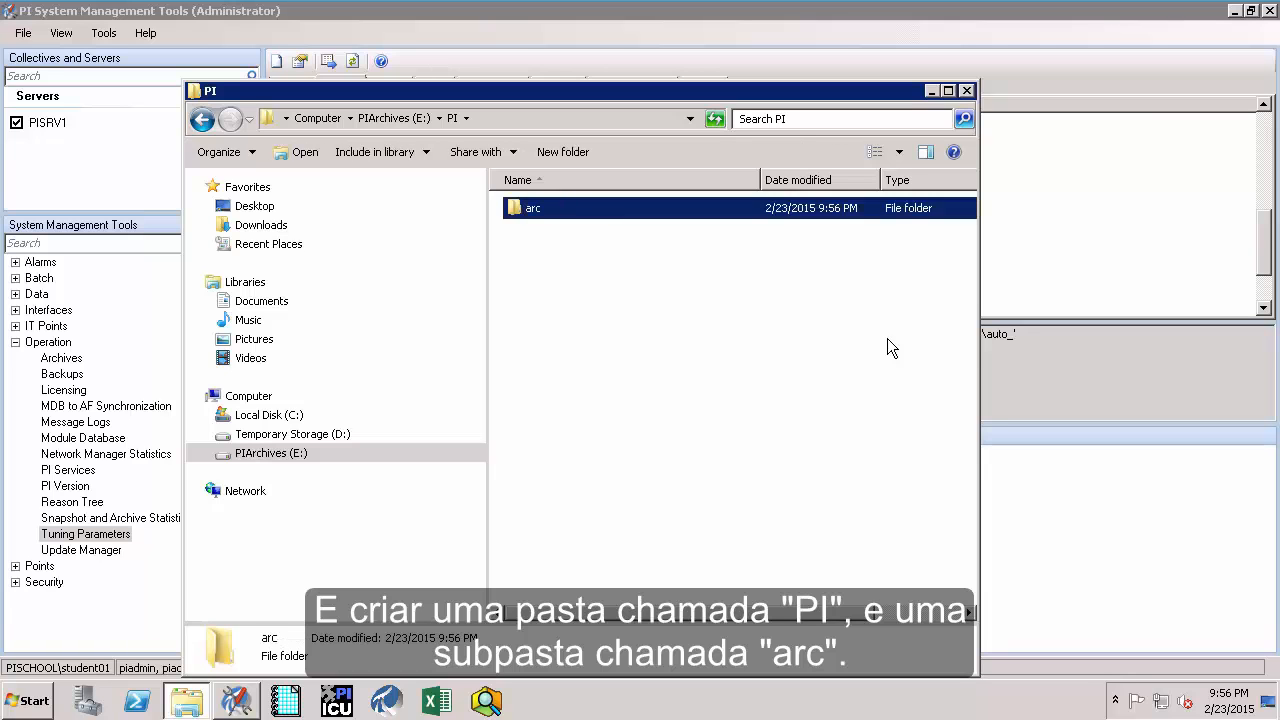
left_click(643, 262)
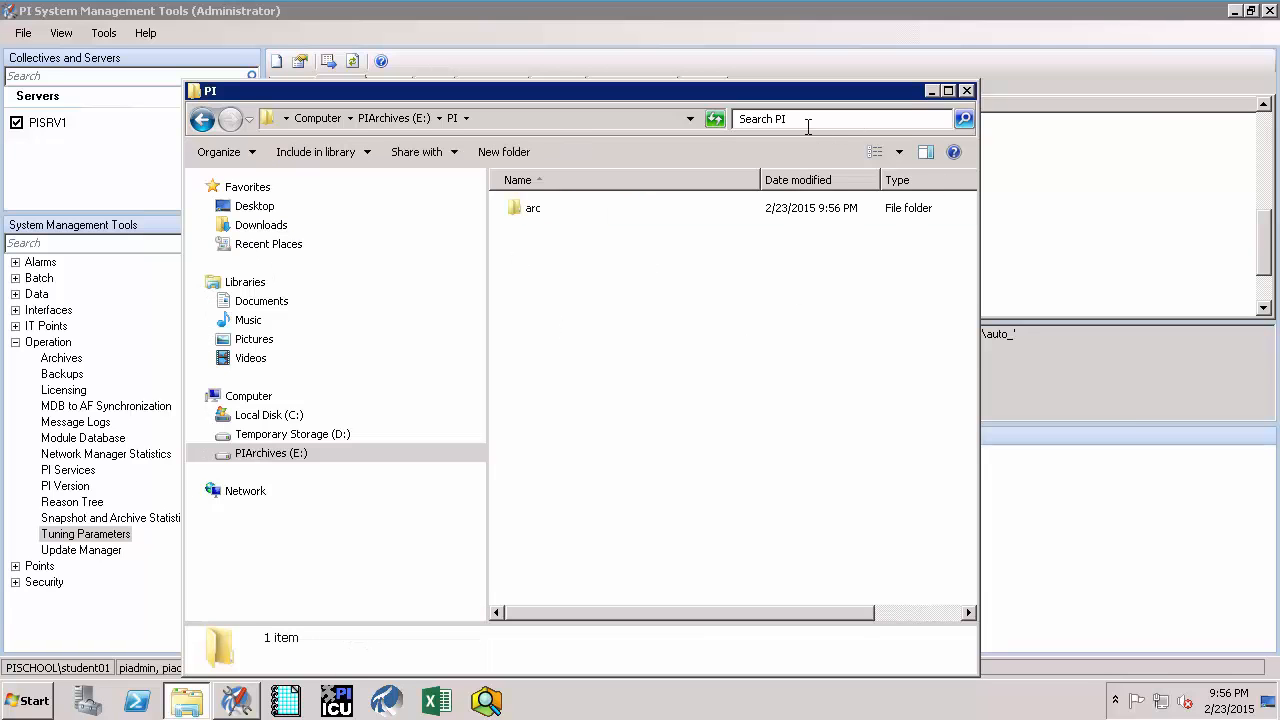
Step: Check the full path of the new arc folder and switch back to PI System Management Tools
double_click(540, 208)
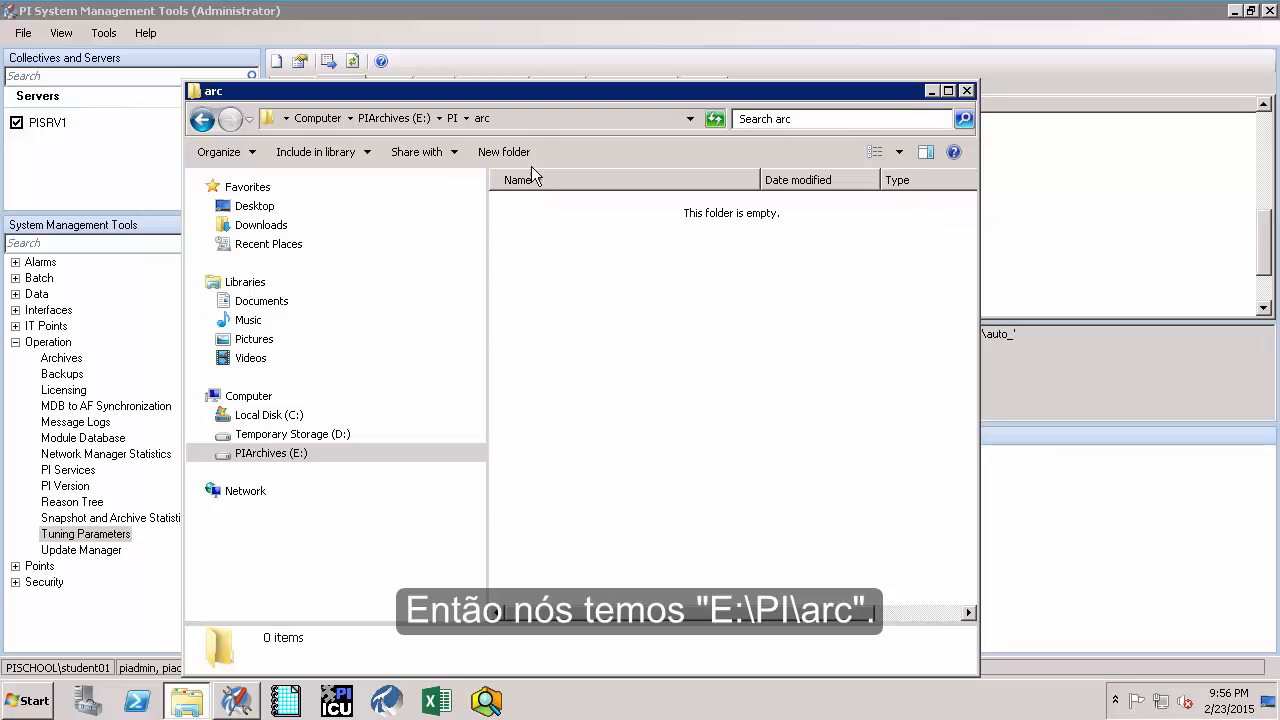
left_click(526, 115)
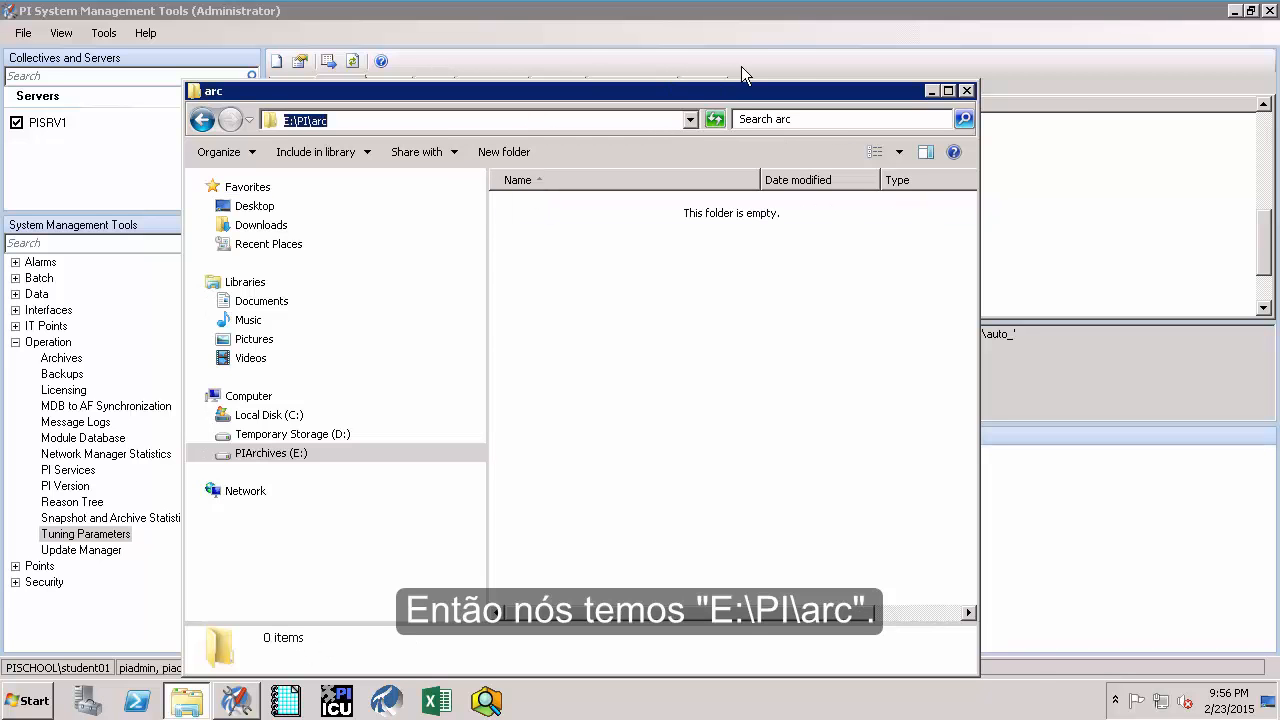
left_click(776, 16)
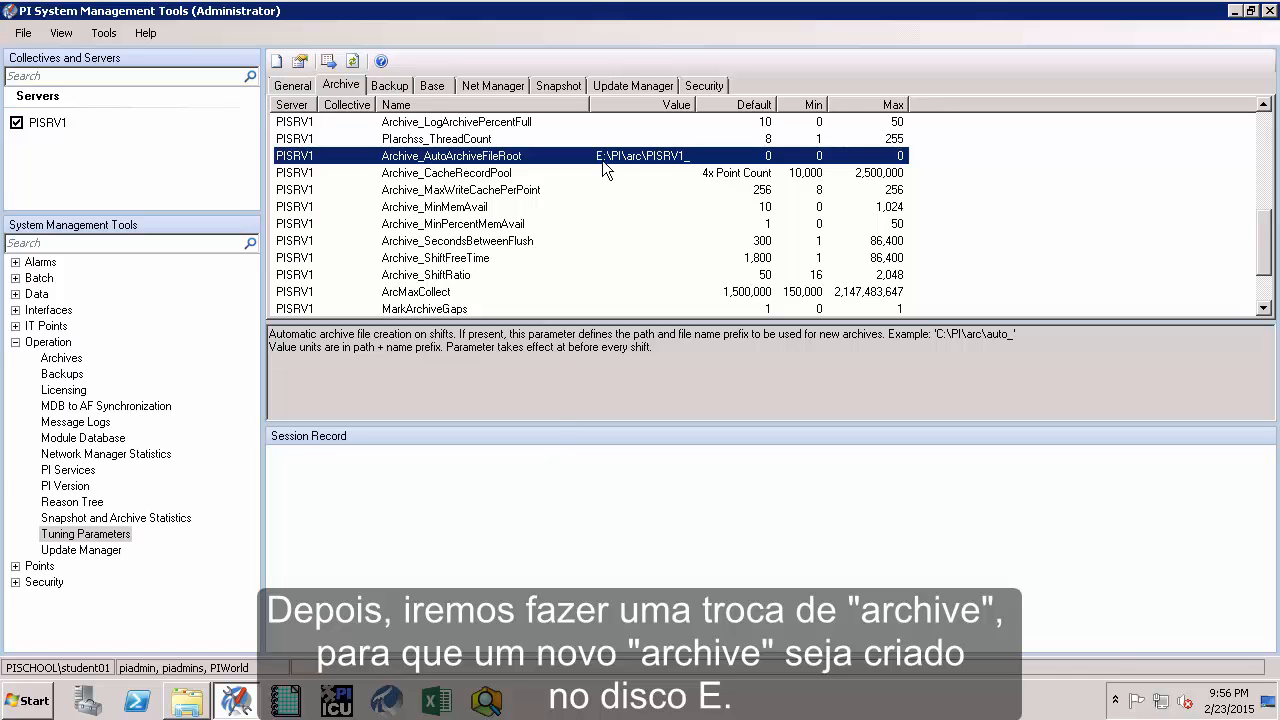
Step: Return to the Archives tool and force an archive shift on server PISRV1
left_click(60, 360)
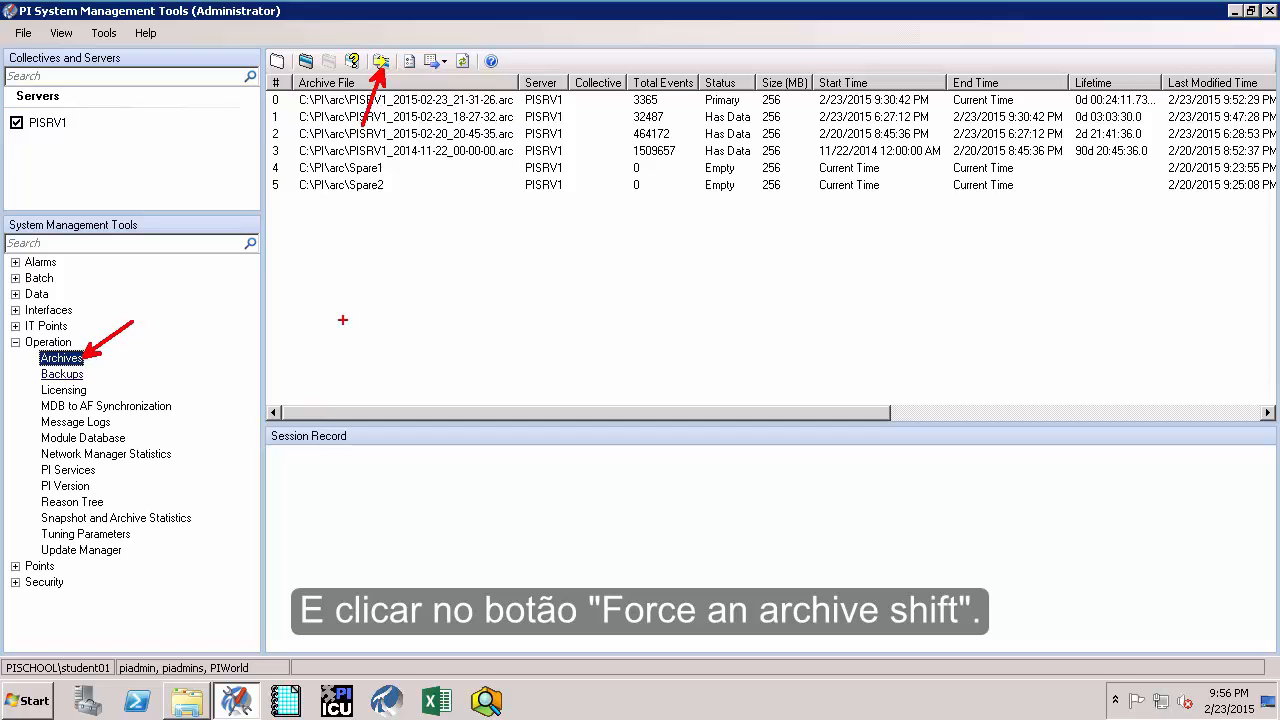
left_click(383, 66)
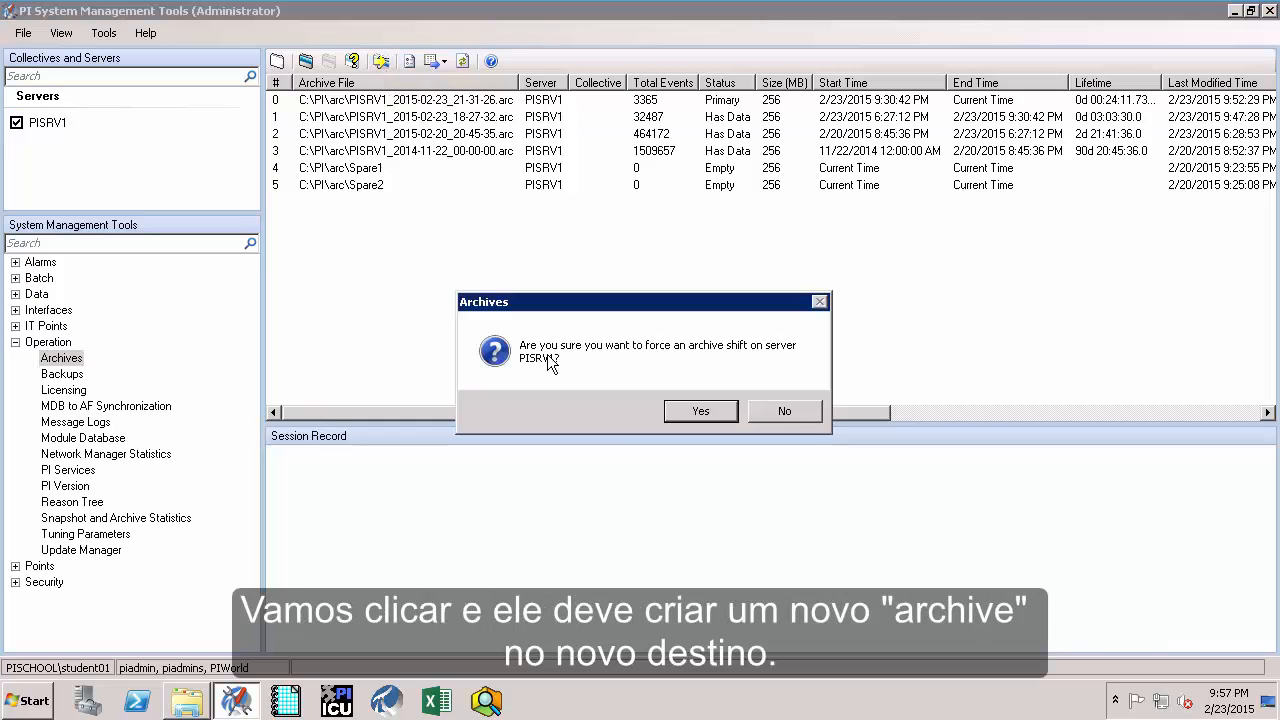
left_click(702, 411)
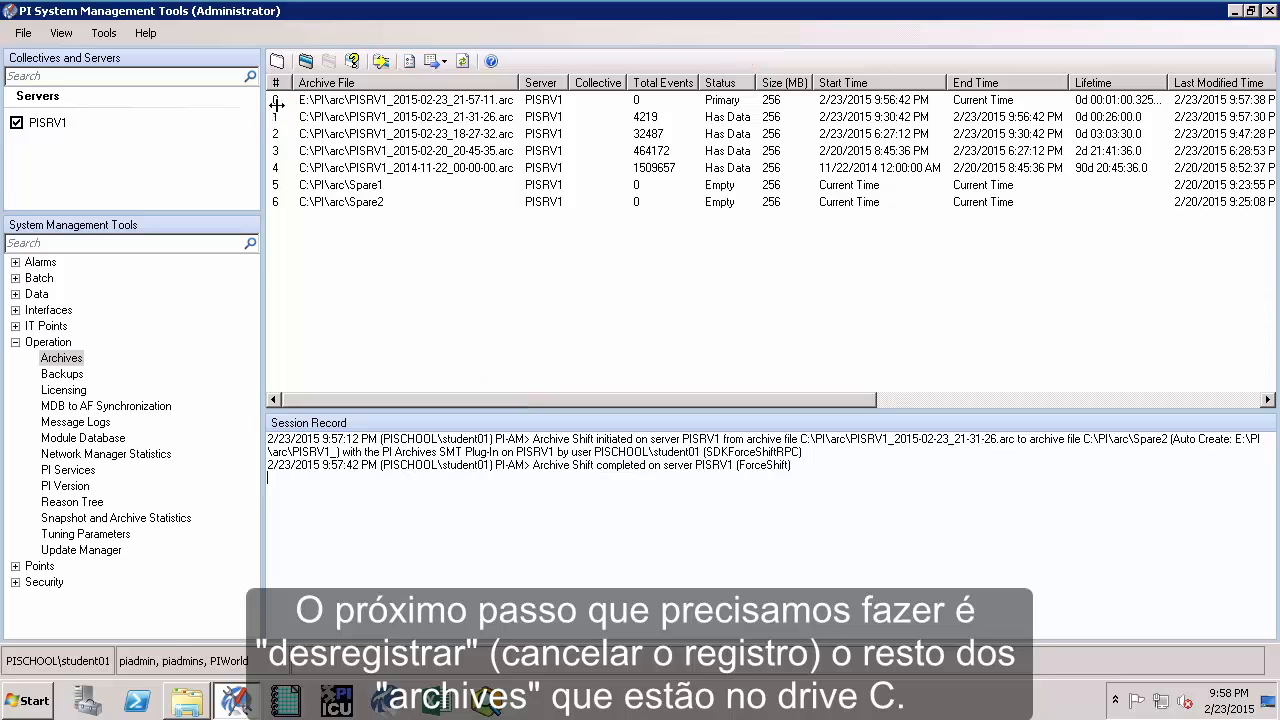
Step: Unregister all six archives stored in C:\PI\arc, including Spare1 and Spare2, and refresh the archive list
left_click(329, 118)
left_click(333, 202, "shift")
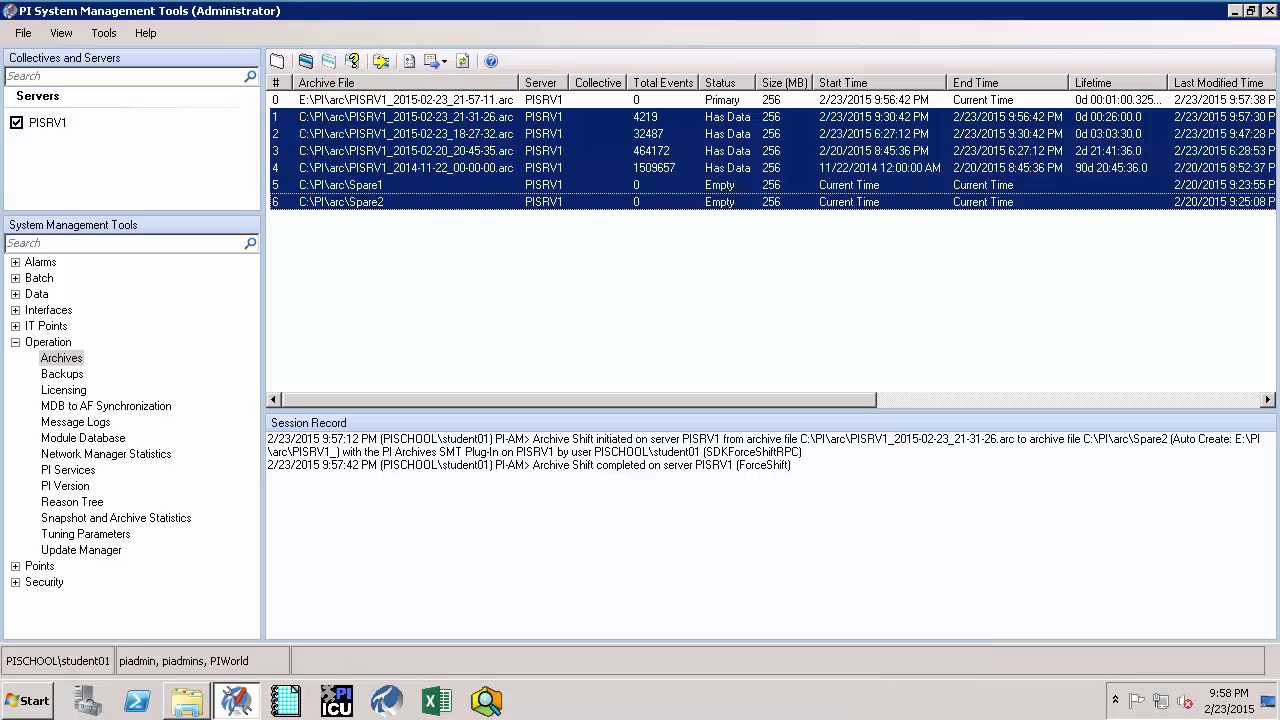
left_click(328, 64)
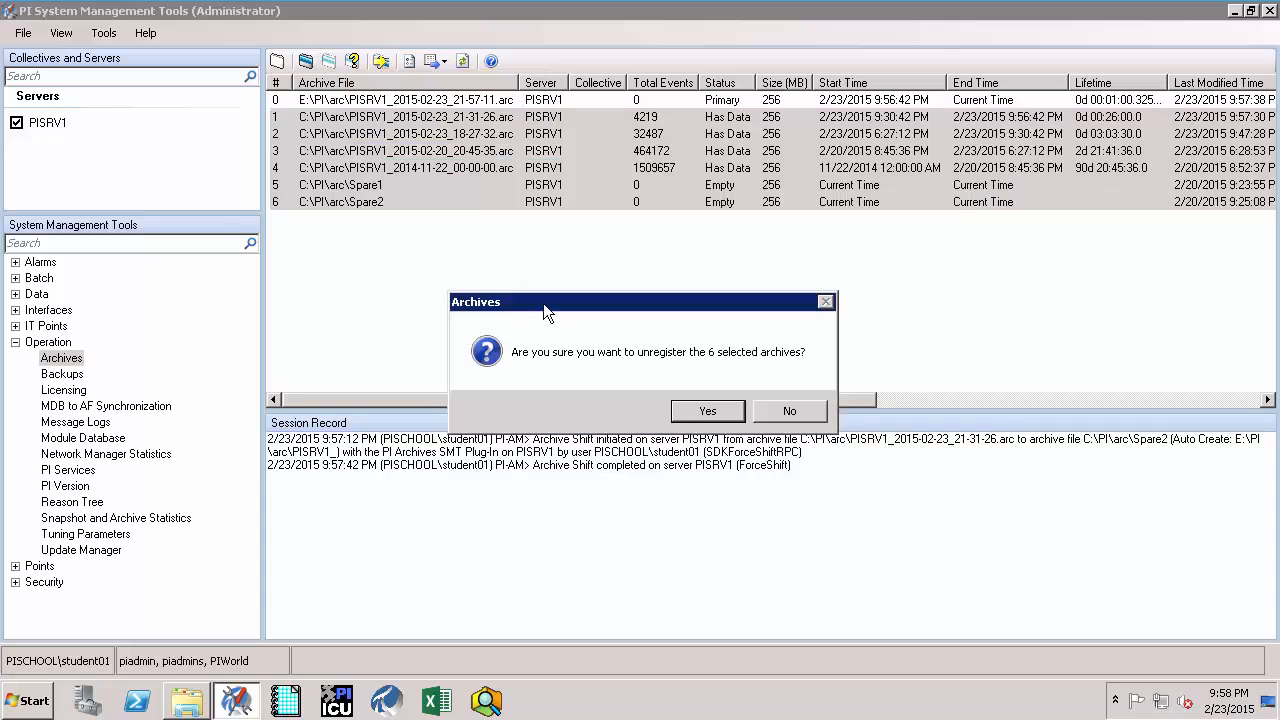
left_click(706, 412)
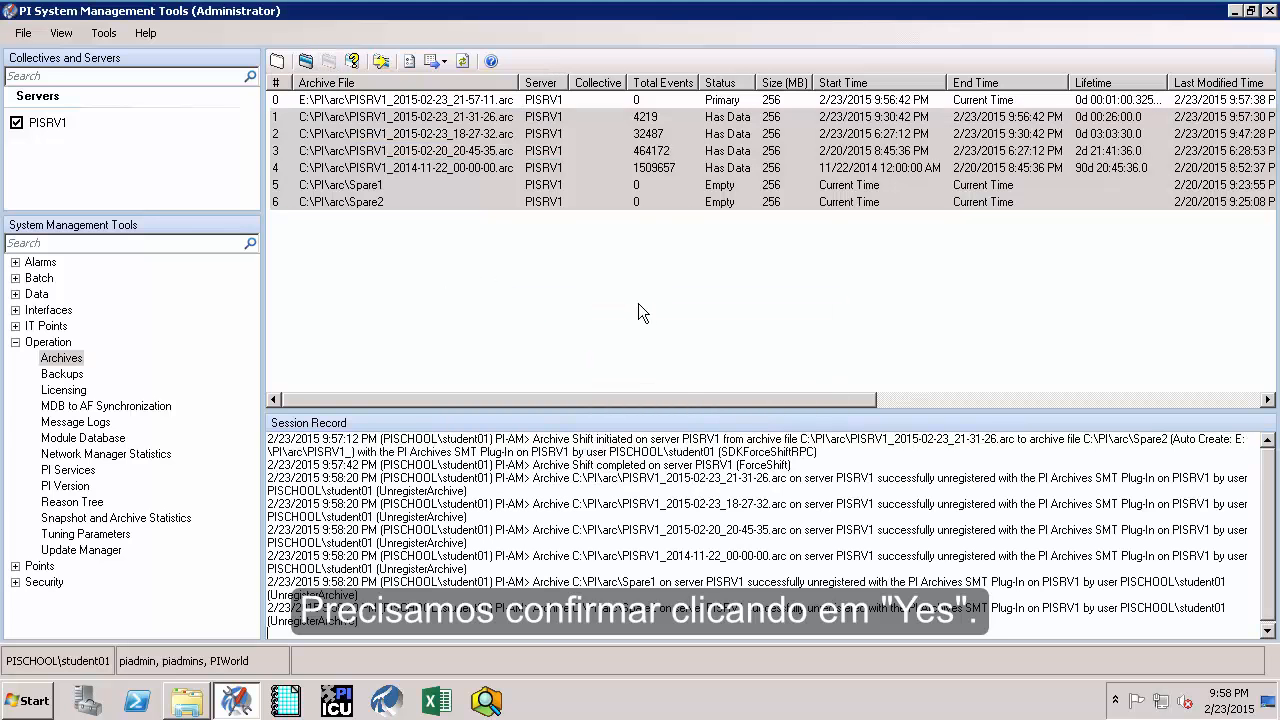
left_click(462, 61)
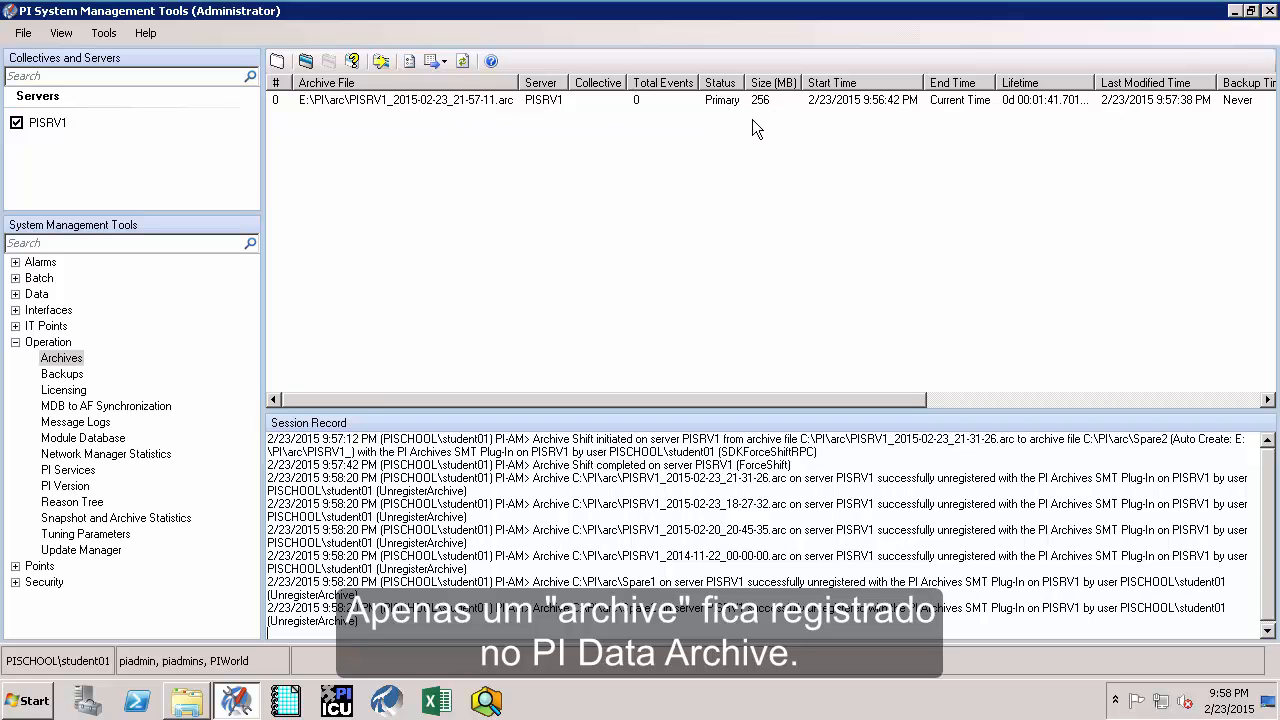
Step: Switch to Windows Explorer and open the C:\PI\arc folder holding the unregistered archive files
left_click(196, 710)
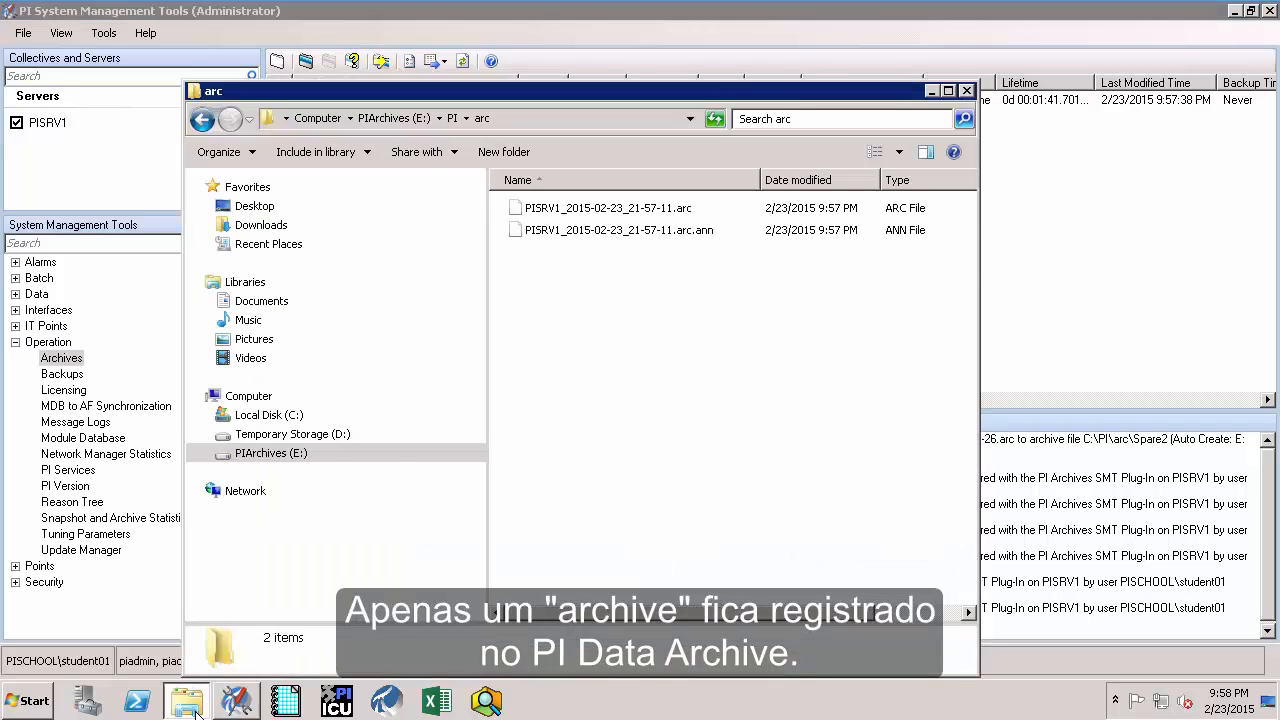
mouse_move(210, 710)
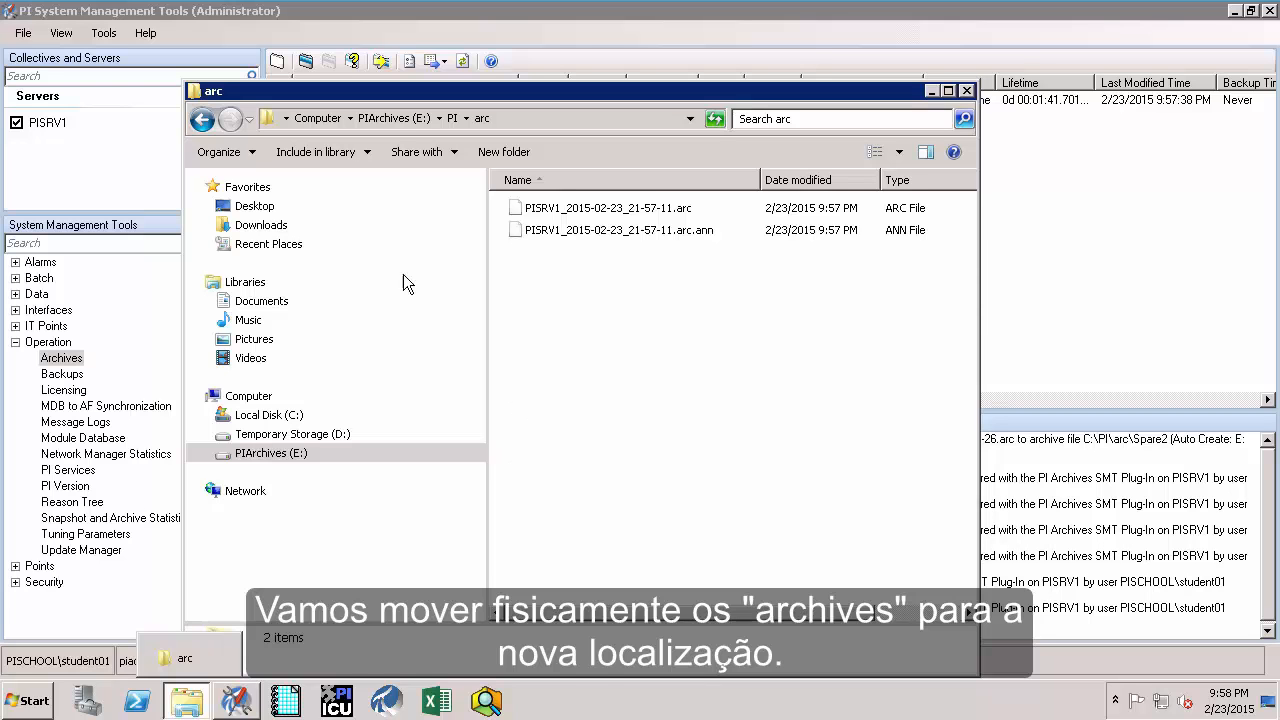
left_click(265, 415)
double_click(535, 274)
double_click(534, 210)
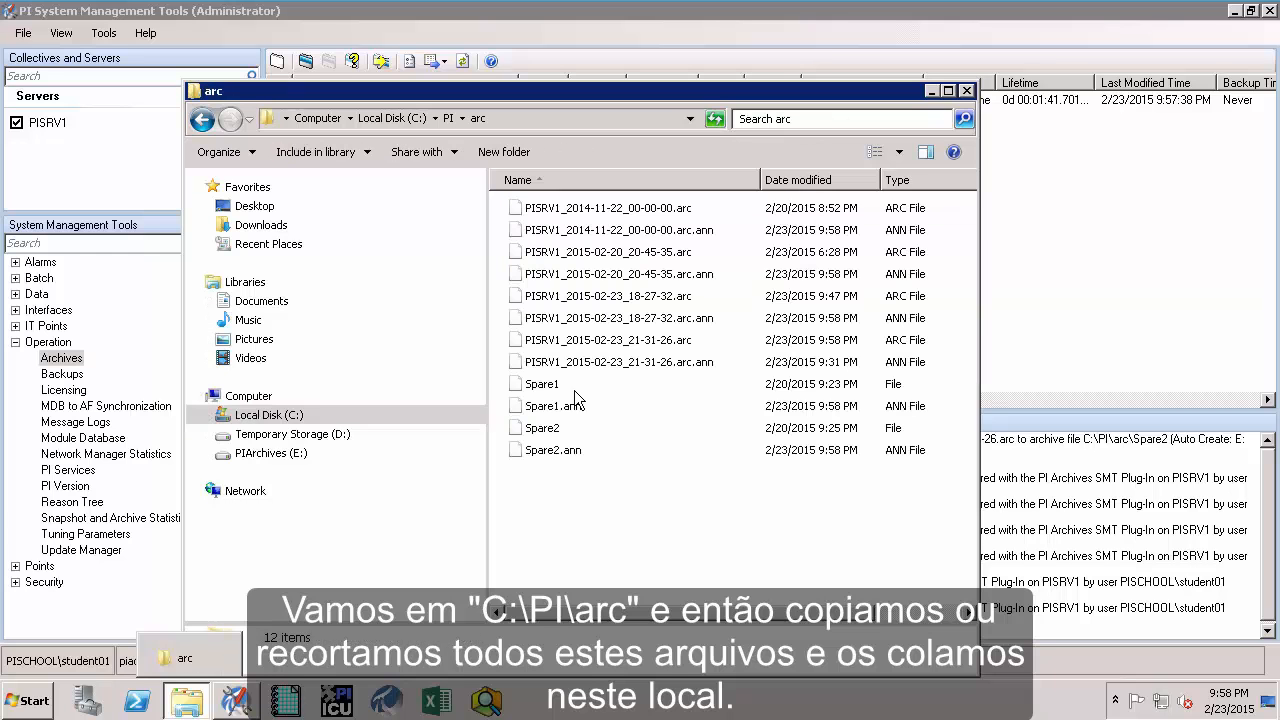
Step: Move all archive and annotation files from C:\PI\arc into the E:\PI\arc folder
key("ctrl+a")
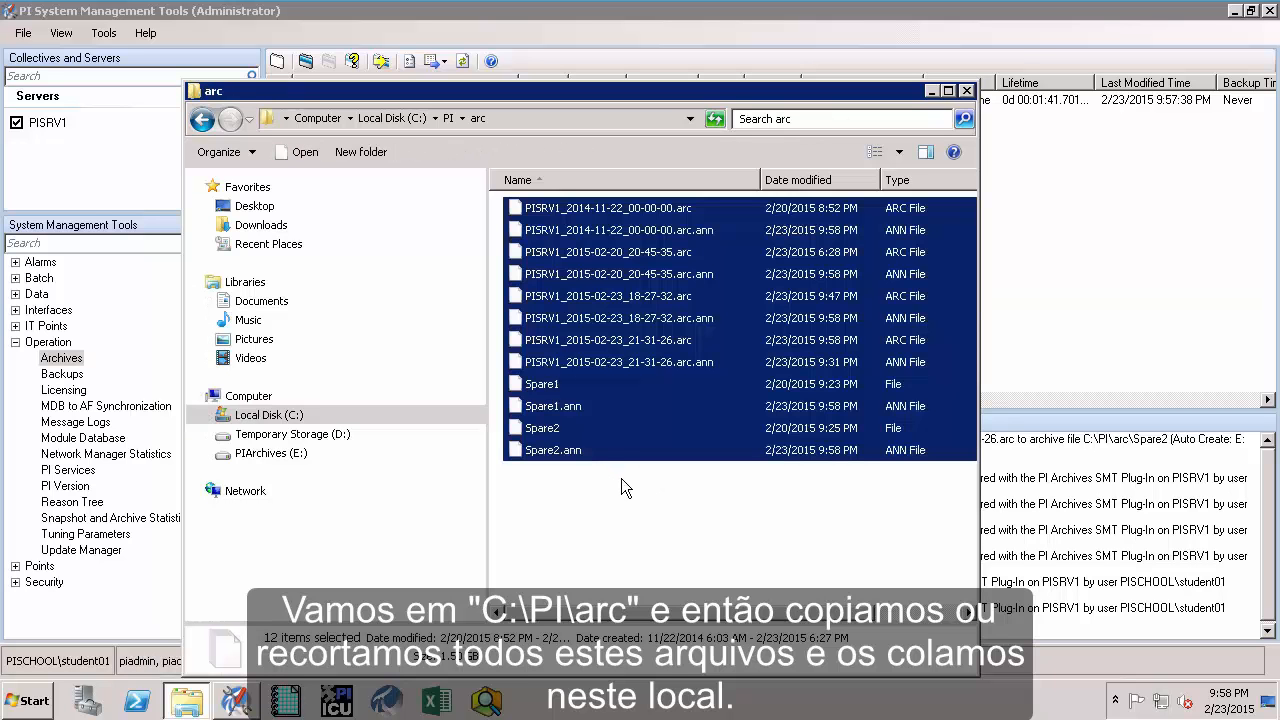
key("ctrl+x")
left_click(302, 458)
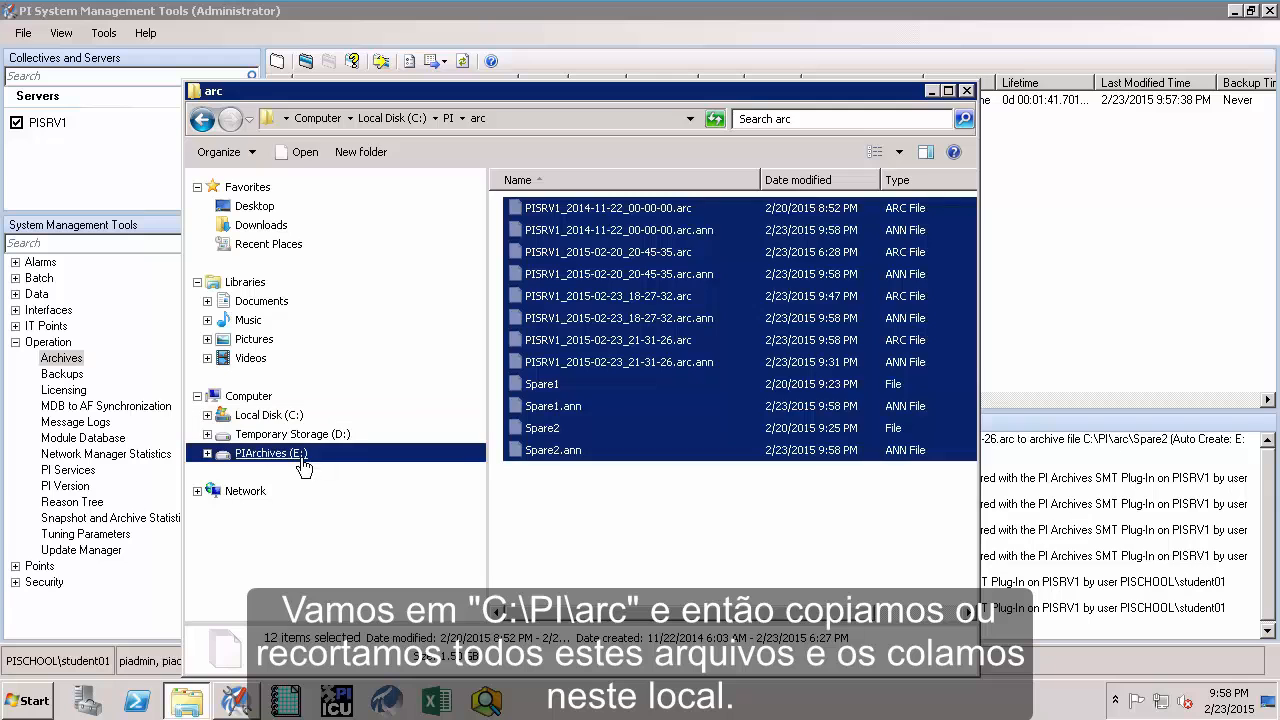
double_click(528, 210)
double_click(528, 210)
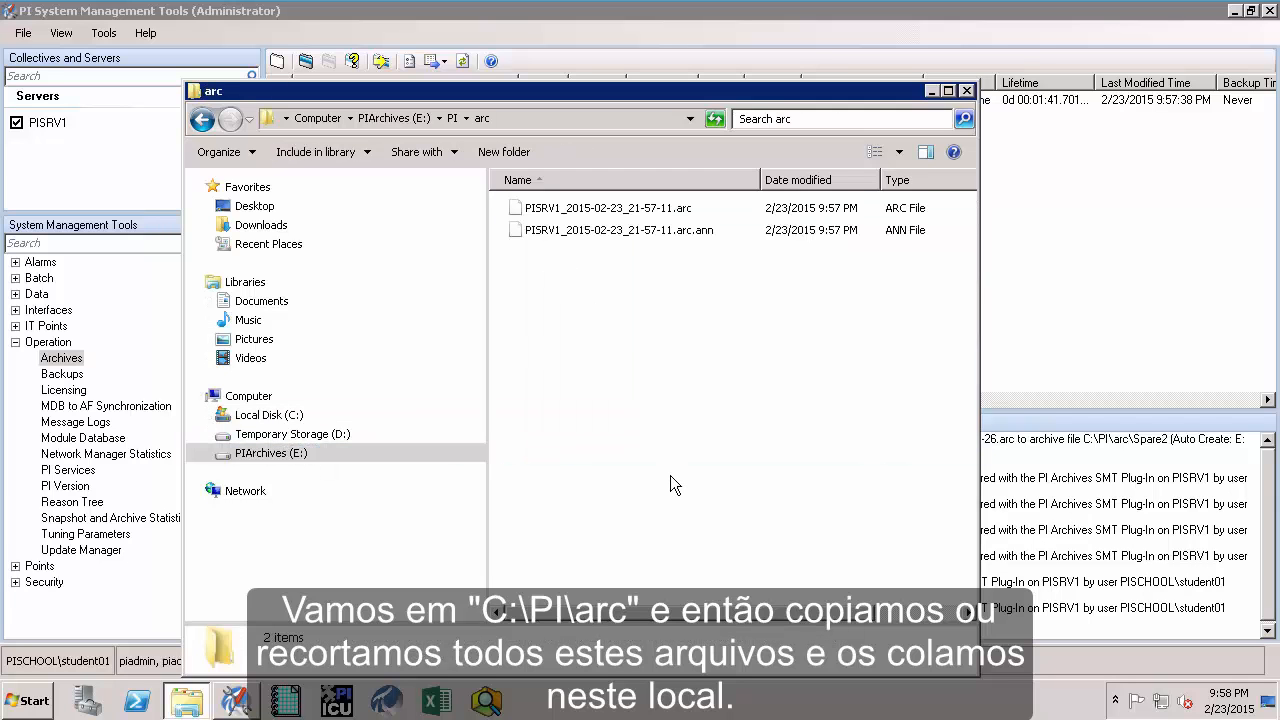
key("ctrl+v")
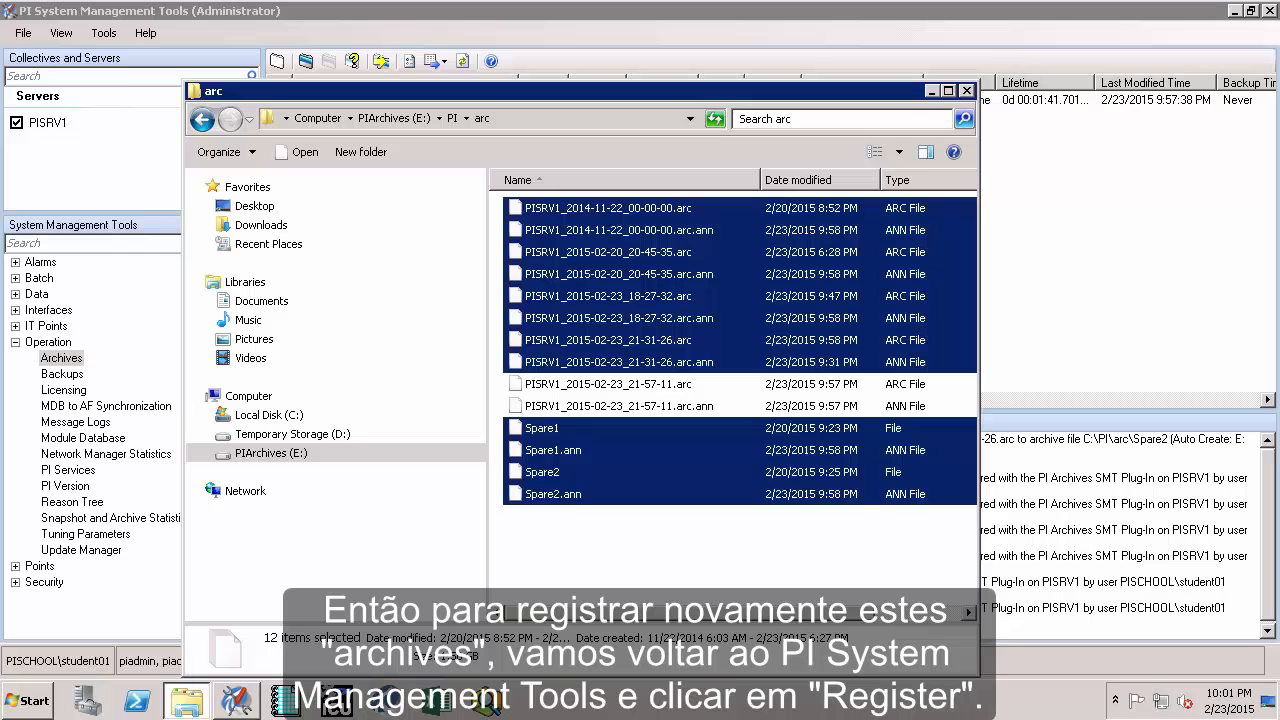
Step: Switch to PI System Management Tools and register the four moved .arc files plus Spare1 and Spare2 from E:\PI\arc, leaving out the primary archive
left_click(1005, 12)
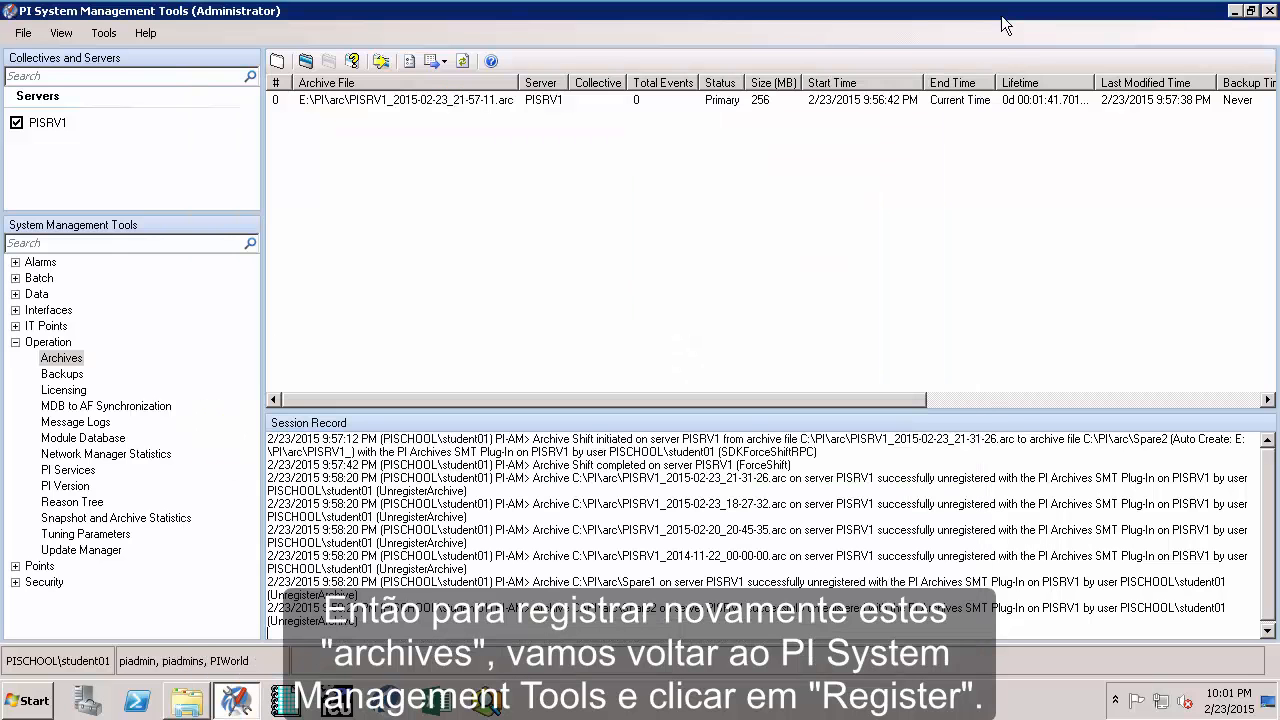
left_click(303, 66)
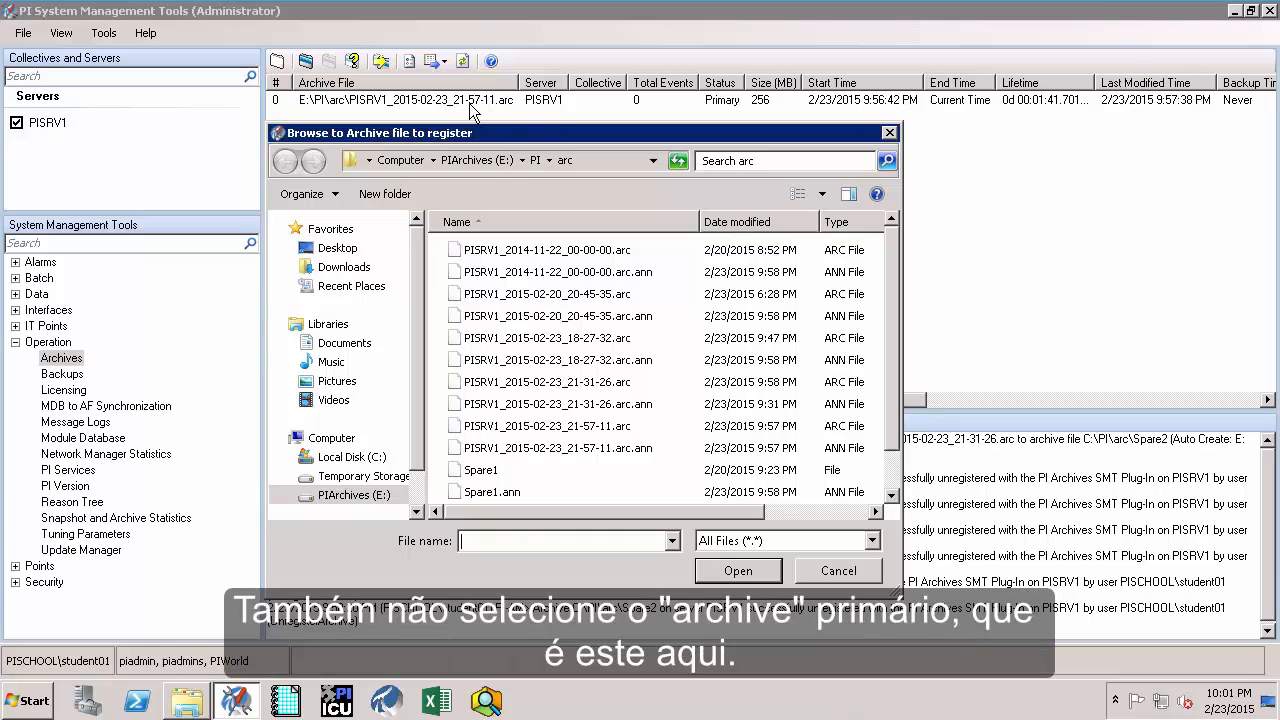
left_click(590, 250)
left_click(568, 295, "ctrl")
left_click(563, 338, "ctrl")
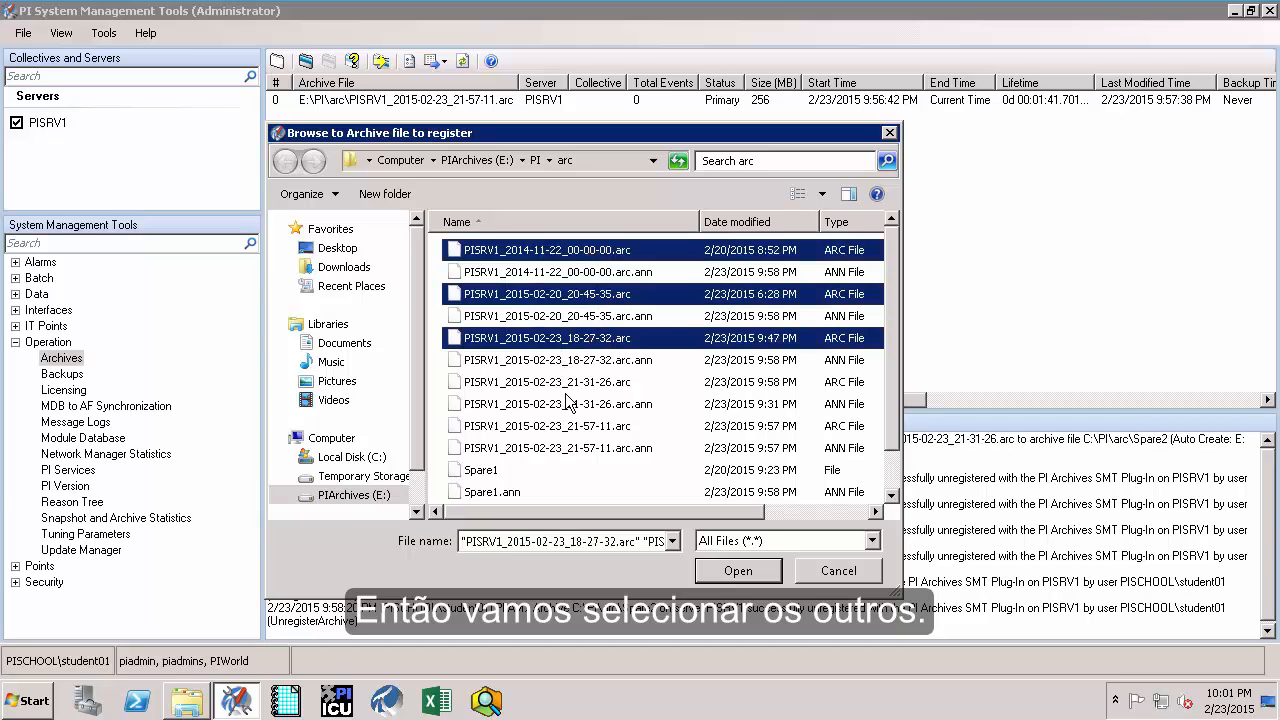
left_click(566, 384, "ctrl")
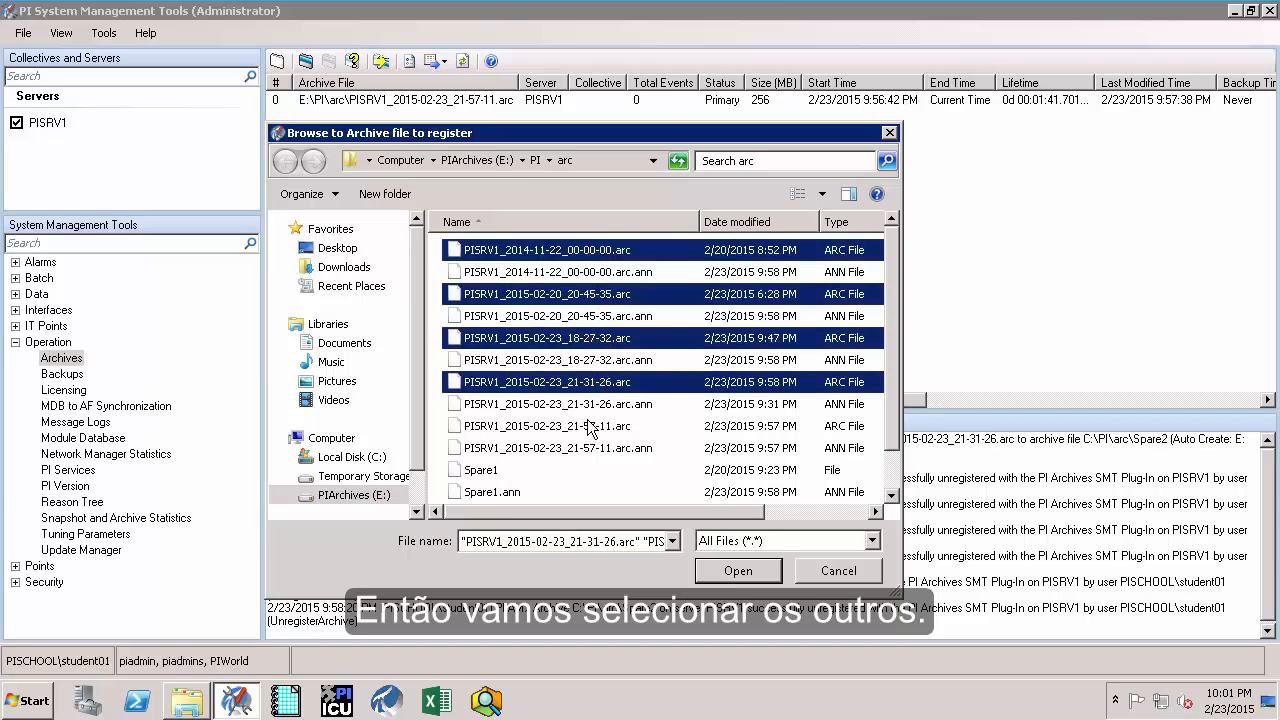
left_click(495, 474, "ctrl")
scroll(893, 478, "down", 1)
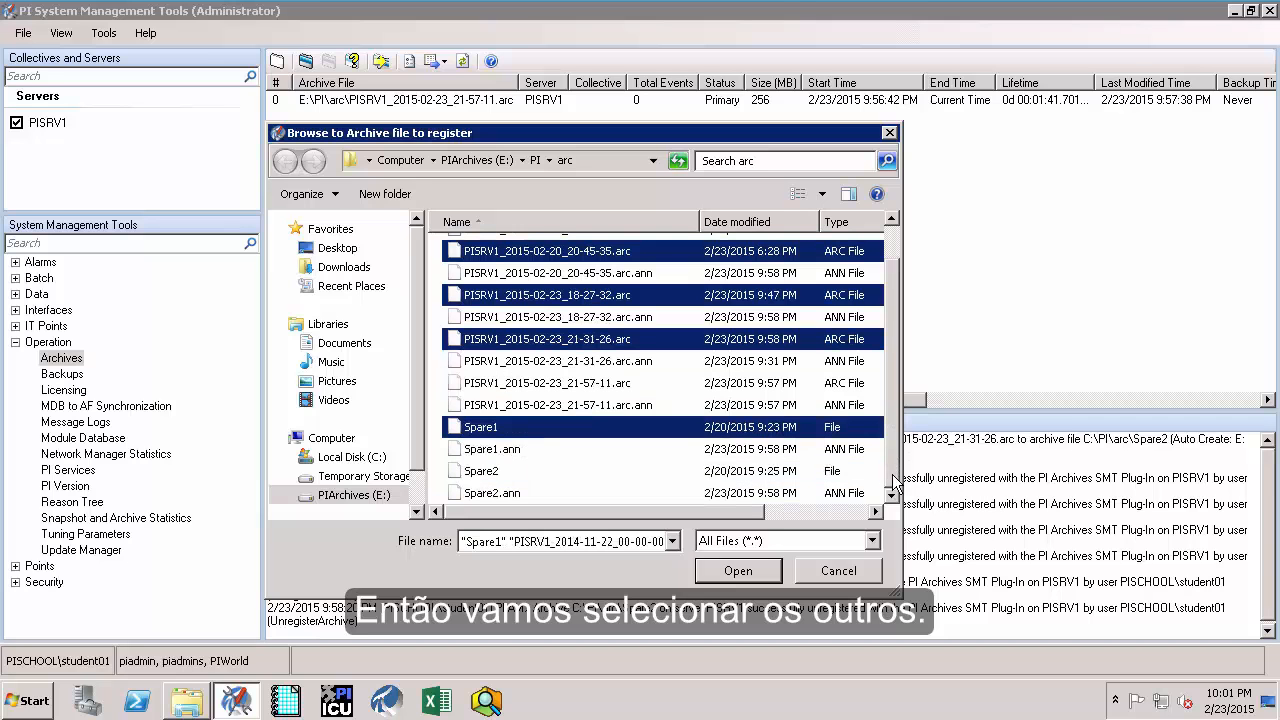
left_click(502, 474, "ctrl")
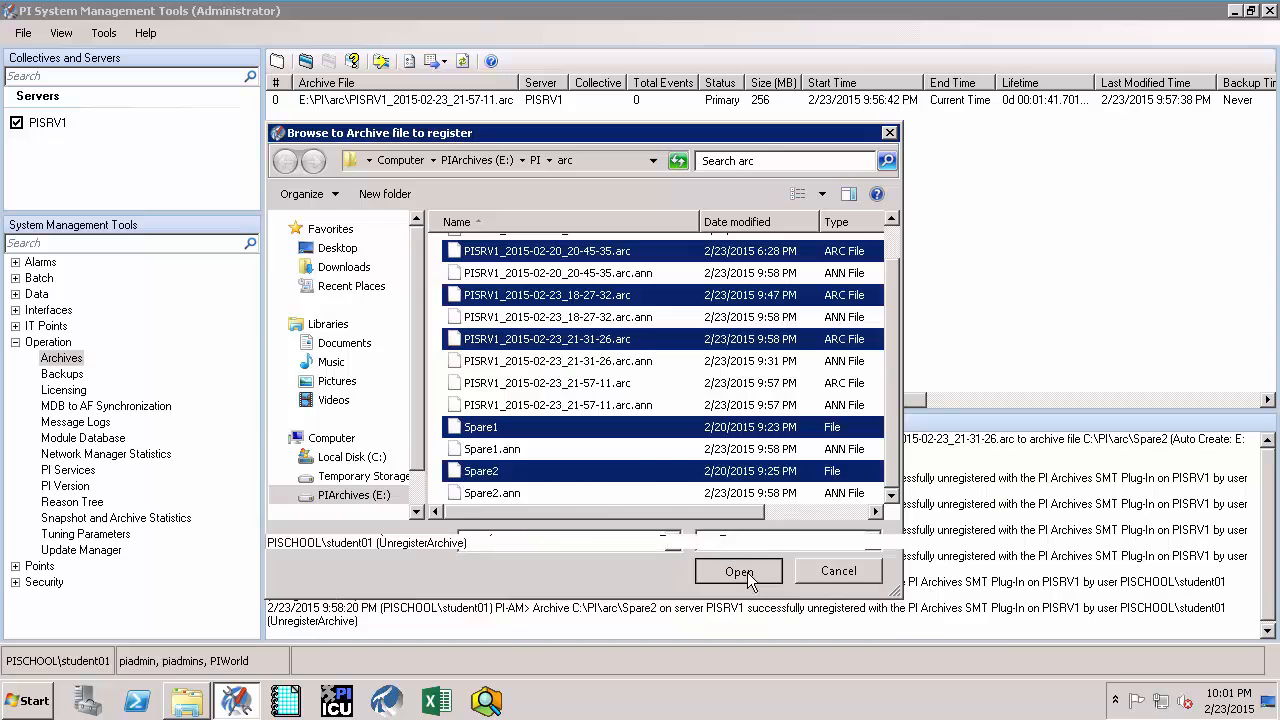
left_click(739, 571)
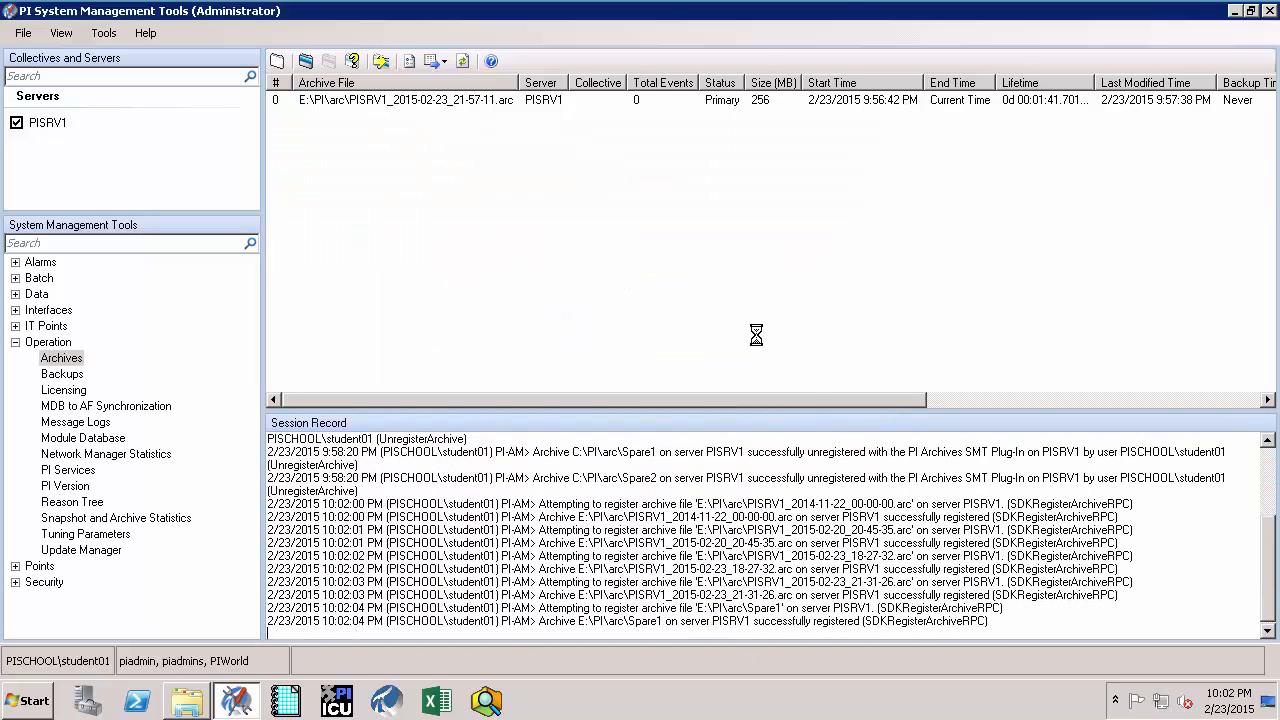